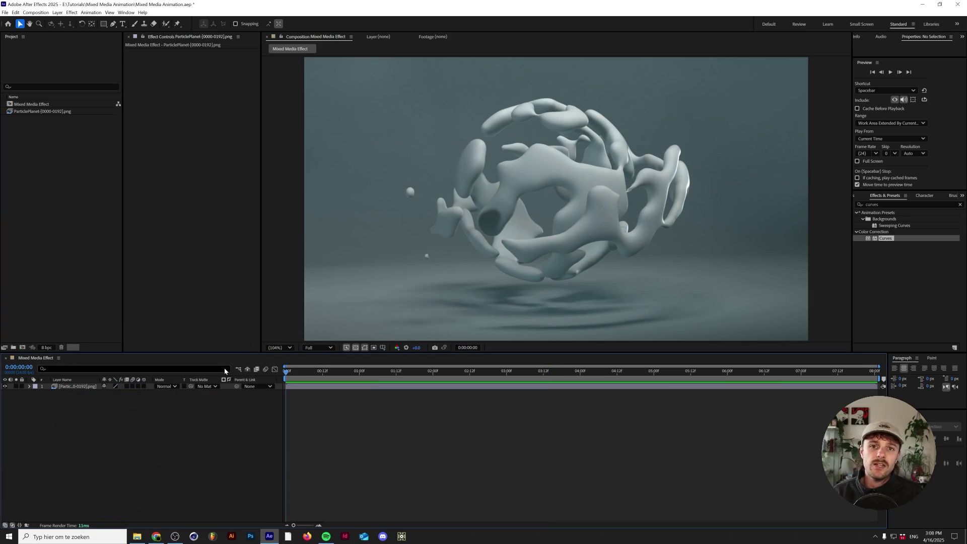
{"action": "key", "text": "space"}
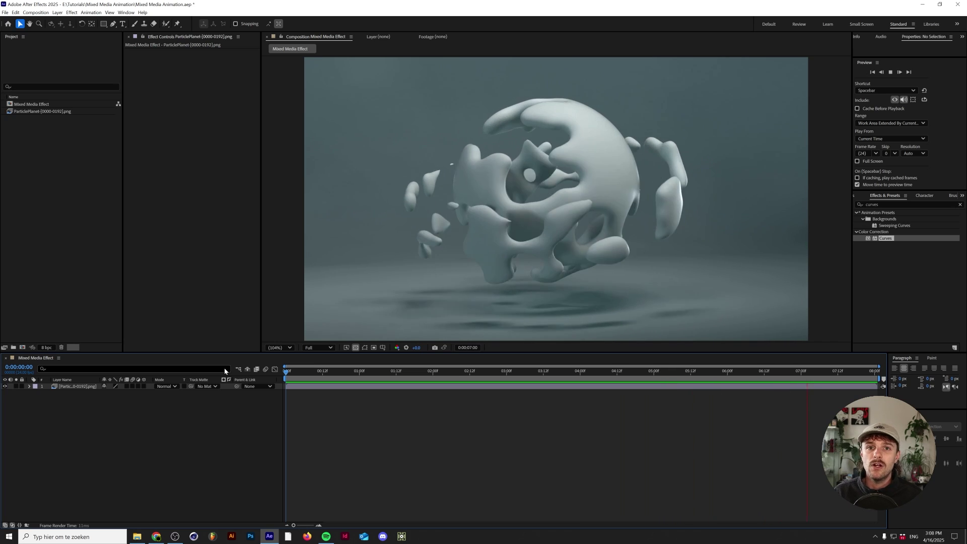
{"action": "key", "text": "space"}
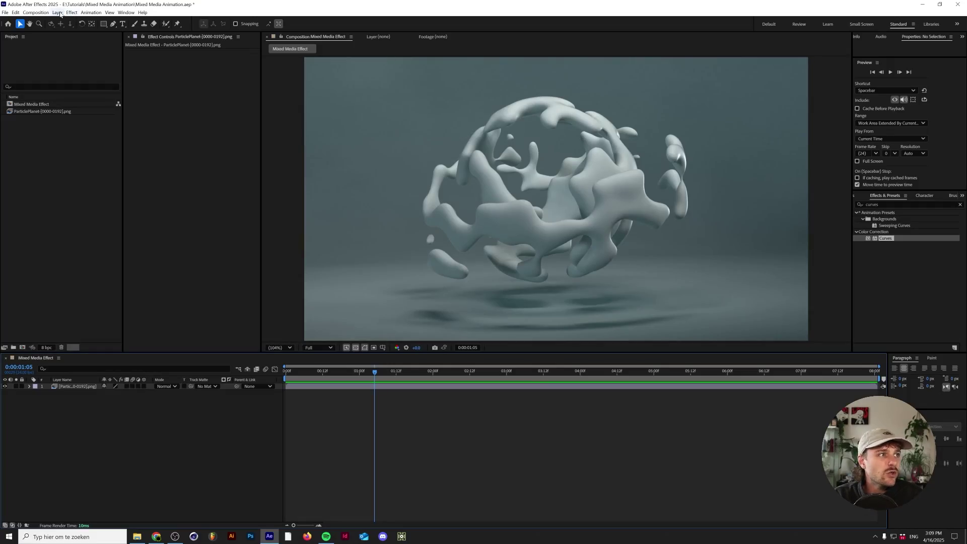
Step: Create a new adjustment layer named 'Grain and Threshold'
{"action": "left_click", "coordinate": [58, 12]}
{"action": "mouse_move", "coordinate": [160, 21]}
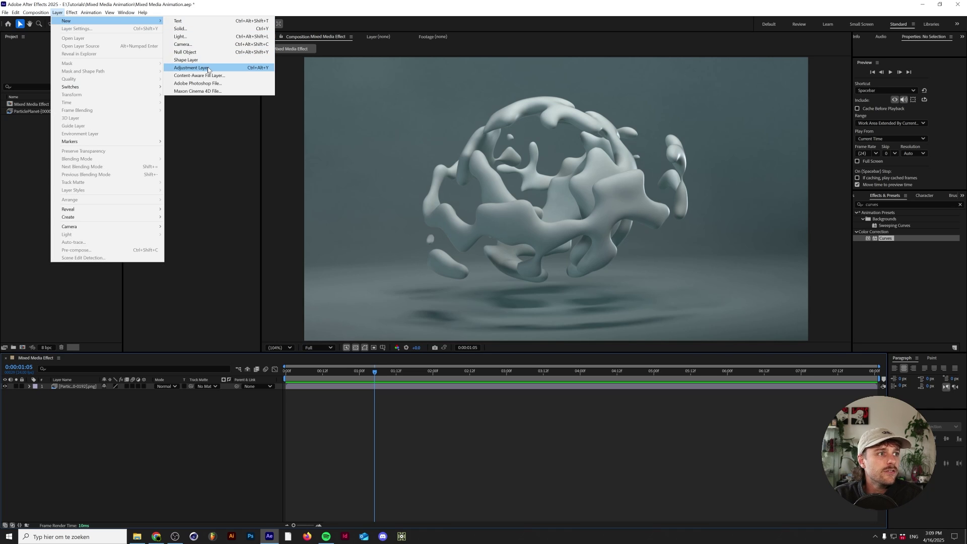
{"action": "left_click", "coordinate": [191, 67]}
{"action": "key", "text": "Return"}
{"action": "type", "text": "Grain and Threshold"}
{"action": "key", "text": "Return"}
{"action": "left_click", "coordinate": [881, 204]}
Step: Apply the Threshold effect at level 128 to the Grain and Threshold layer
{"action": "type", "text": "thresh"}
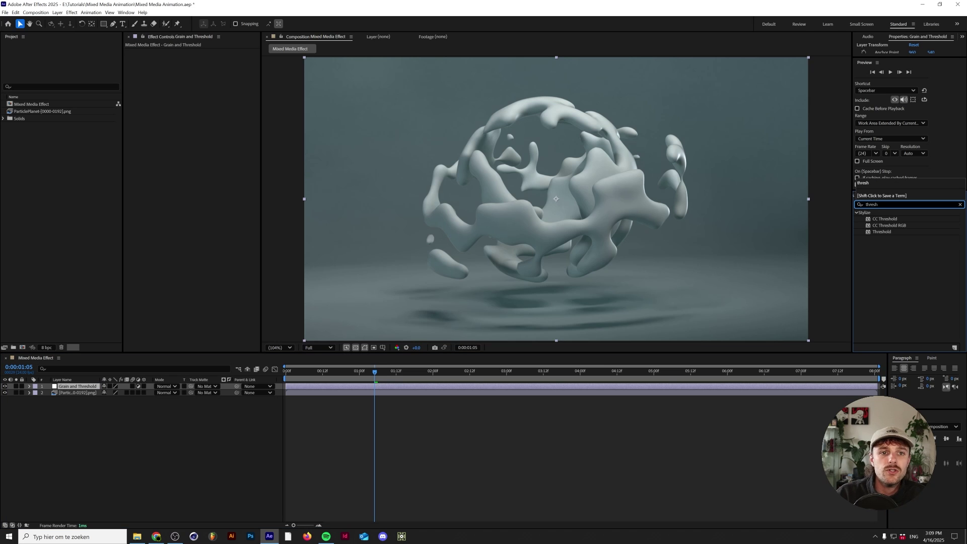
{"action": "left_click", "coordinate": [911, 231]}
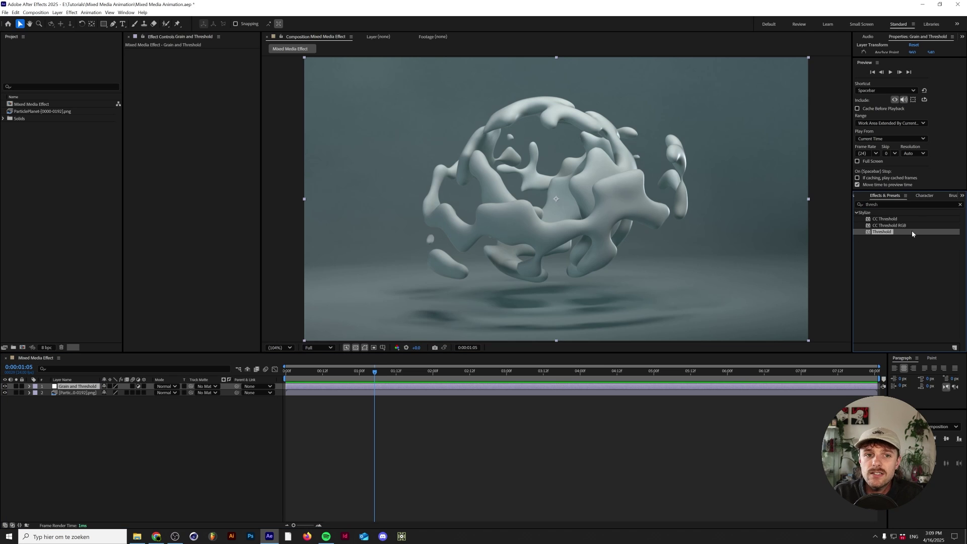
{"action": "left_click_drag", "start_coordinate": [911, 232], "coordinate": [123, 386]}
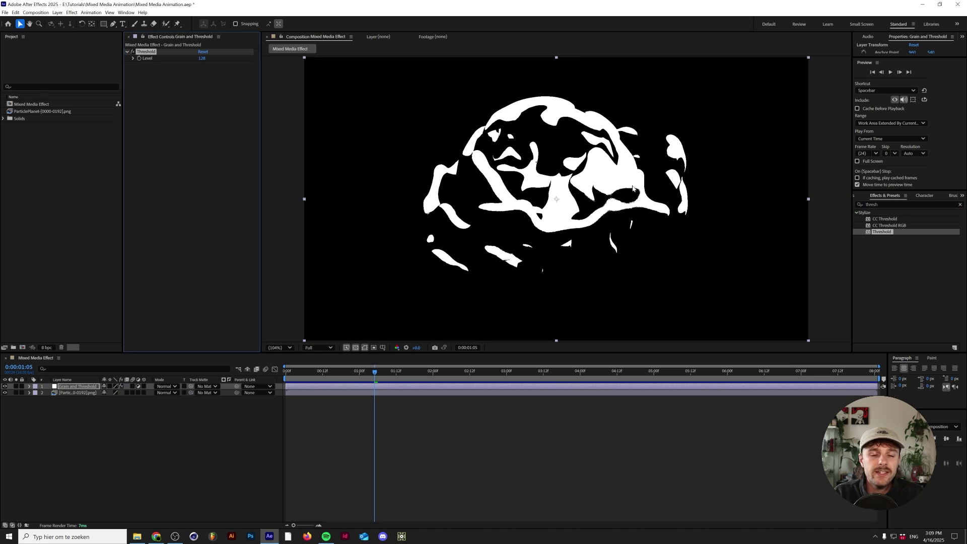
{"action": "left_click", "coordinate": [877, 204]}
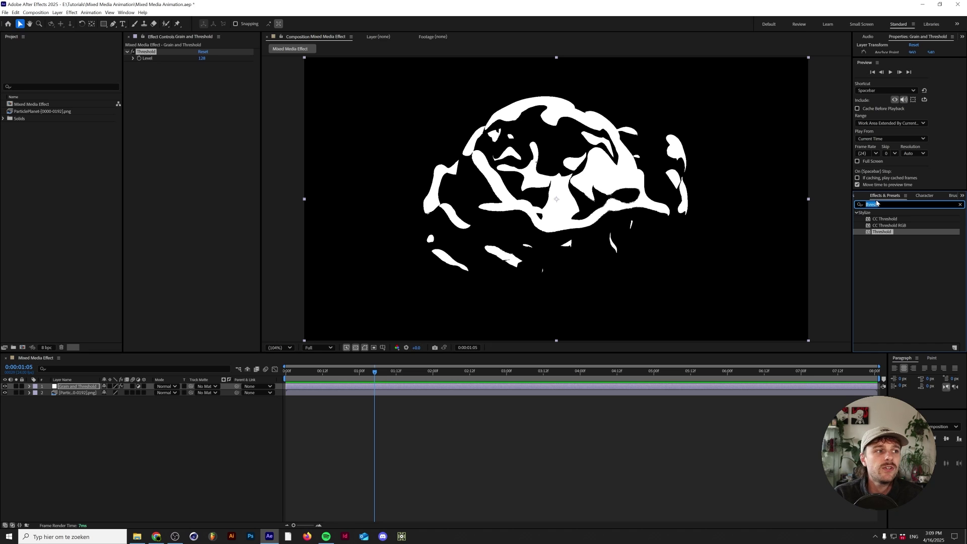
Step: Add Add Grain with Final Output viewing mode, intensity 2 and size 1.25
{"action": "type", "text": "grain"}
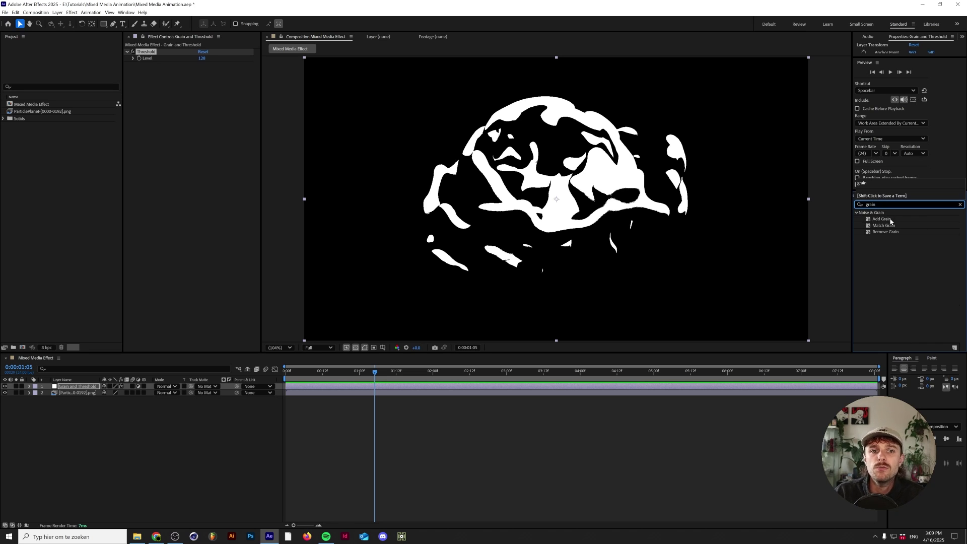
{"action": "left_click", "coordinate": [891, 219]}
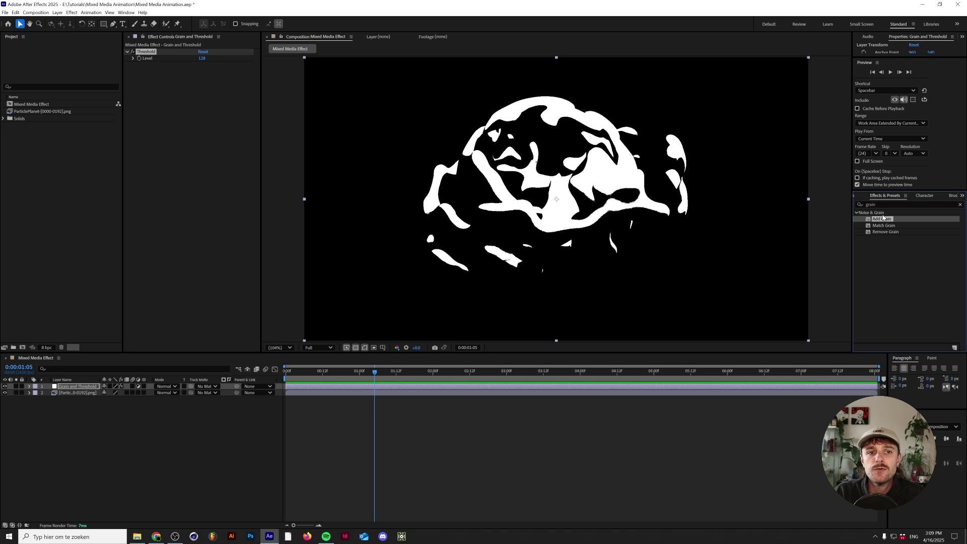
{"action": "left_click_drag", "start_coordinate": [873, 219], "coordinate": [153, 51]}
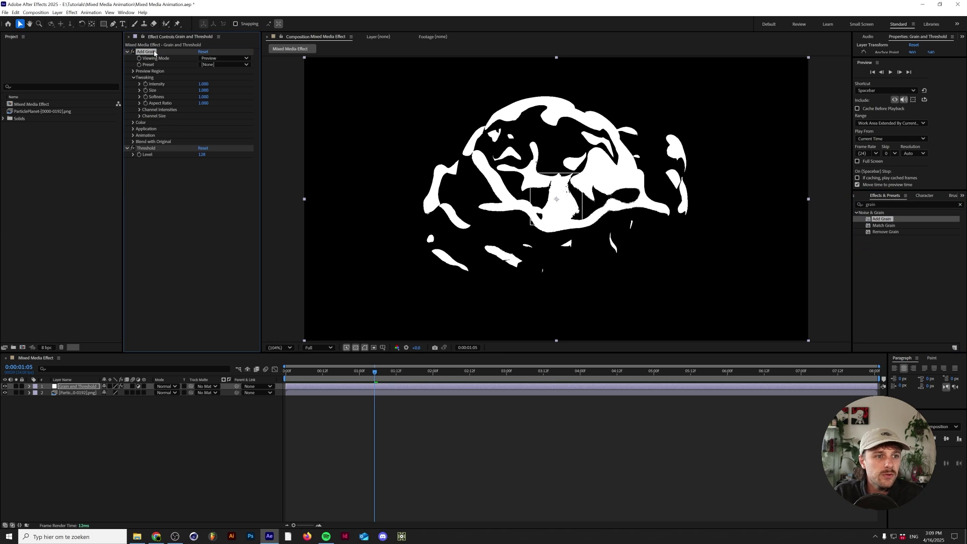
{"action": "left_click", "coordinate": [222, 59]}
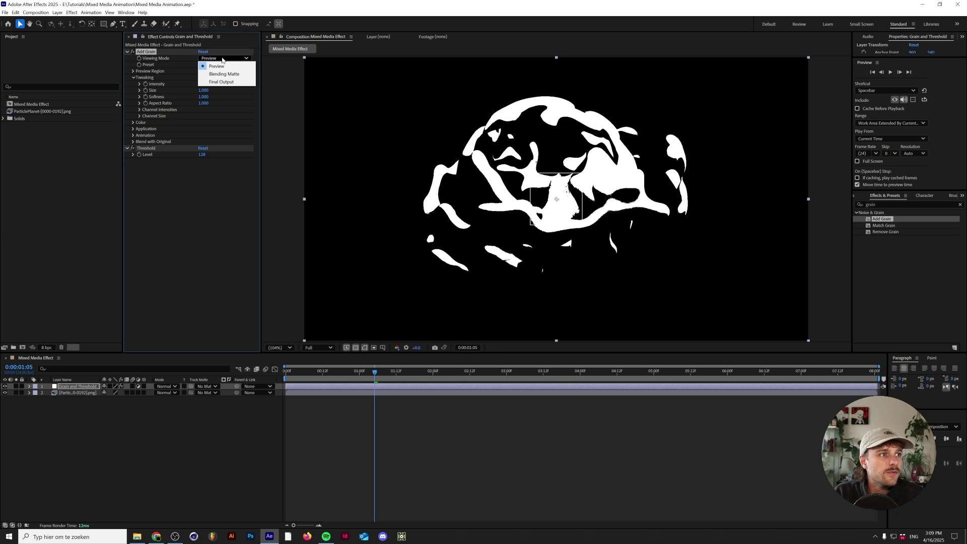
{"action": "left_click", "coordinate": [224, 82]}
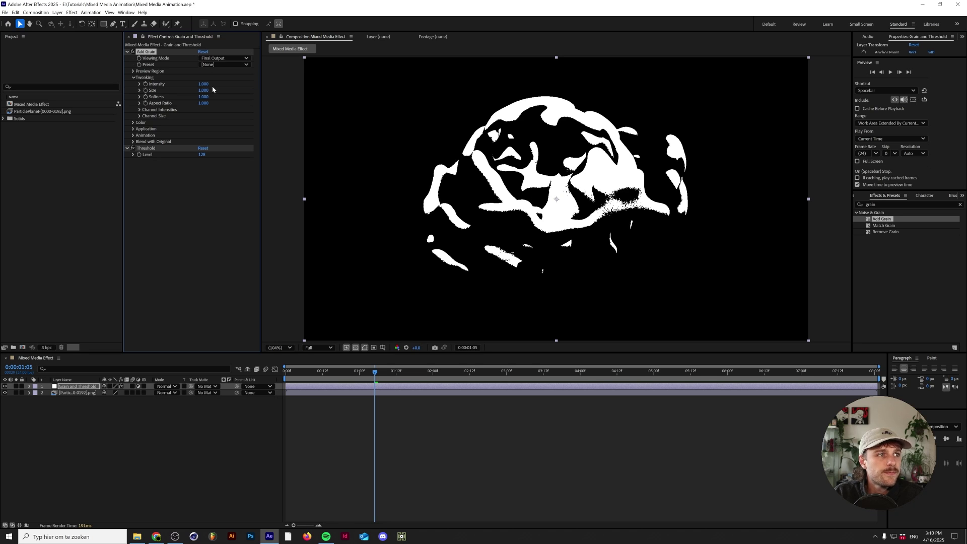
{"action": "left_click", "coordinate": [203, 83]}
{"action": "type", "text": "2"}
{"action": "key", "text": "Return"}
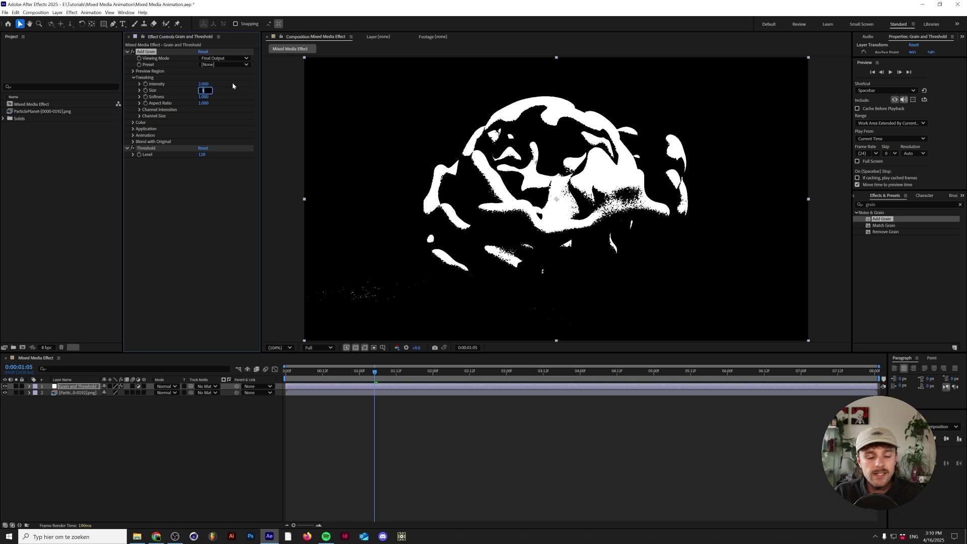
{"action": "type", "text": "1.25"}
{"action": "key", "text": "Return"}
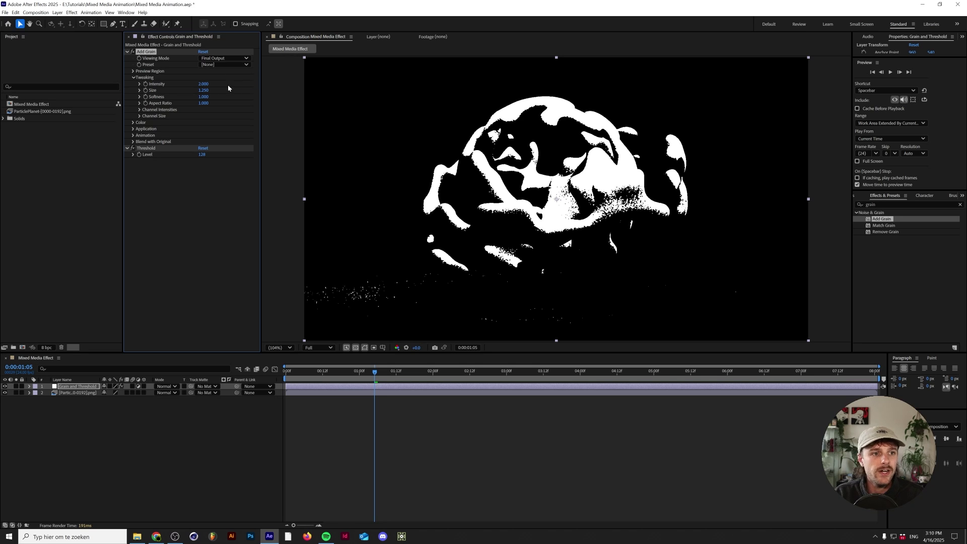
Step: Lower the Threshold level to 97 and preview the grainy black-and-white result
{"action": "left_click_drag", "start_coordinate": [202, 155], "coordinate": [200, 154]}
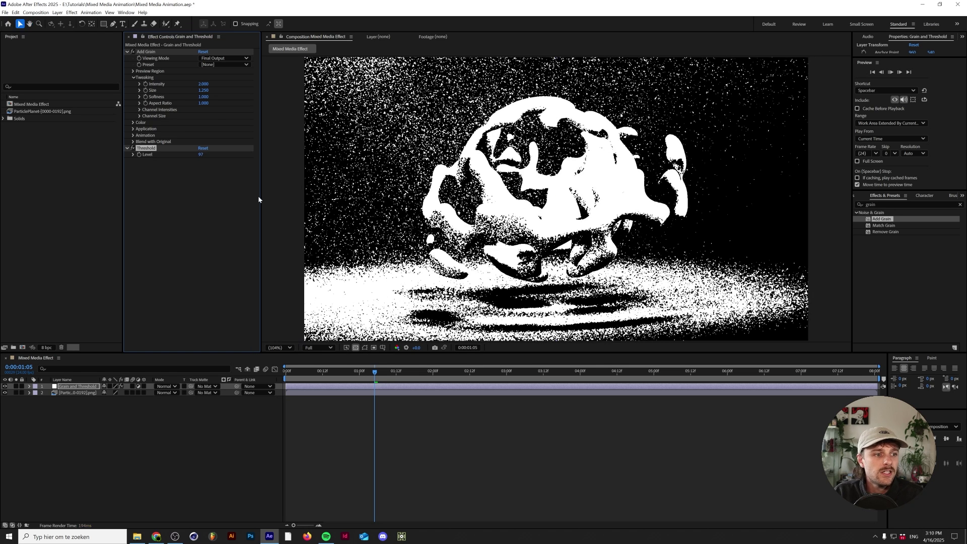
{"action": "key", "text": "space"}
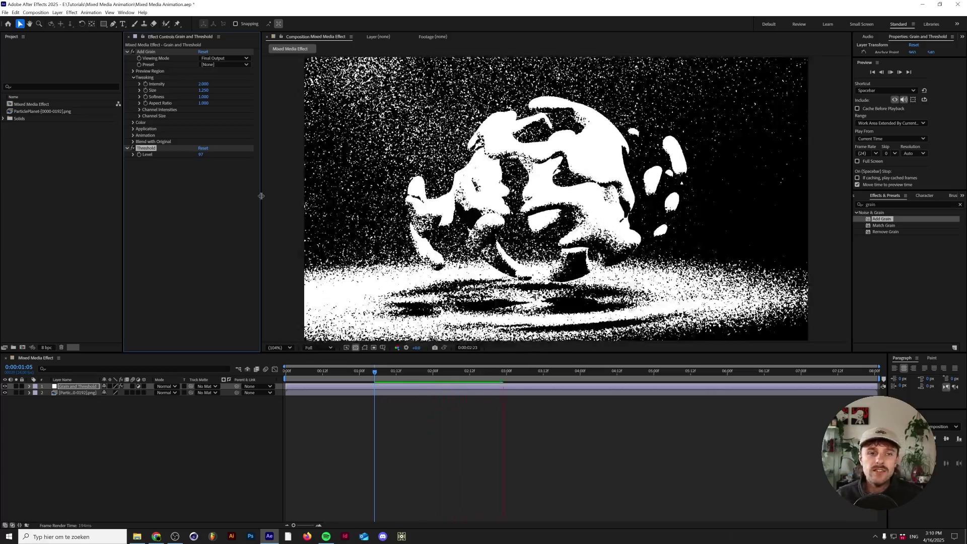
{"action": "key", "text": "space"}
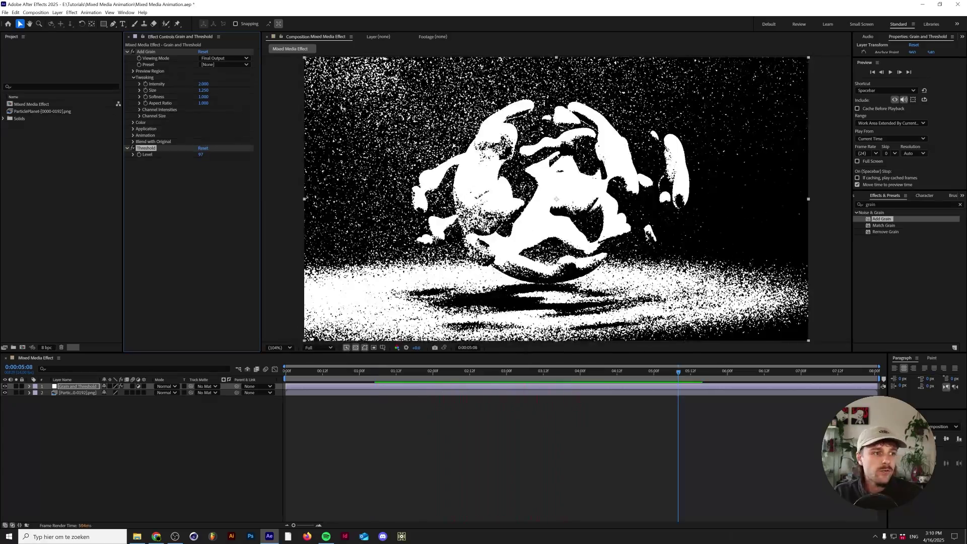
{"action": "scroll", "coordinate": [493, 217], "scroll_direction": "up", "scroll_amount": 4}
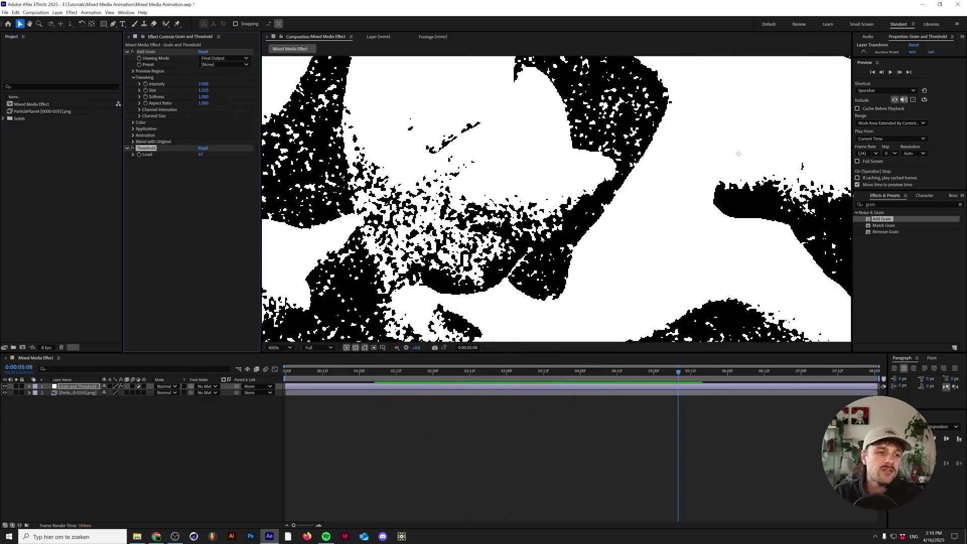
Step: Add Gaussian Blur with blurriness 1.5 to the adjustment layer and fit the frame
{"action": "key", "text": "ctrl+f"}
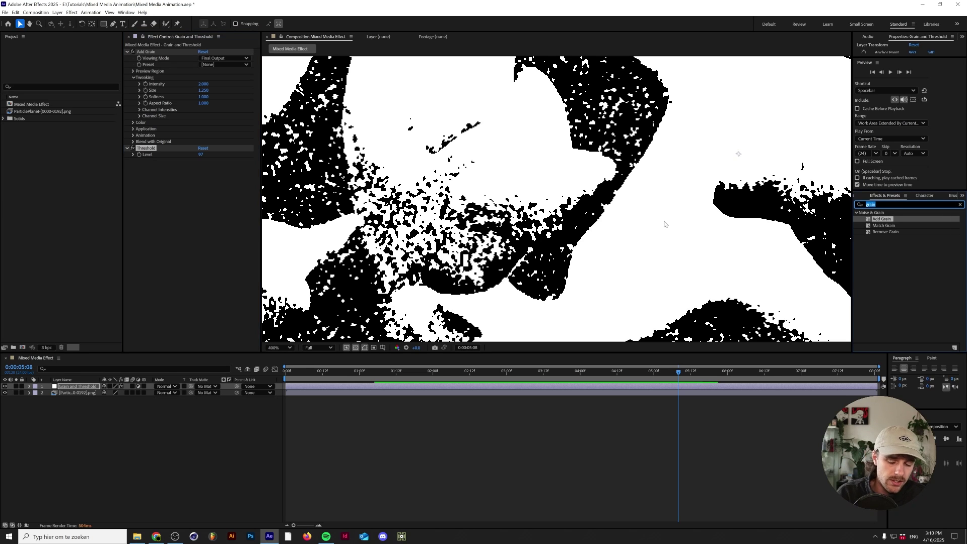
{"action": "type", "text": "gaussia"}
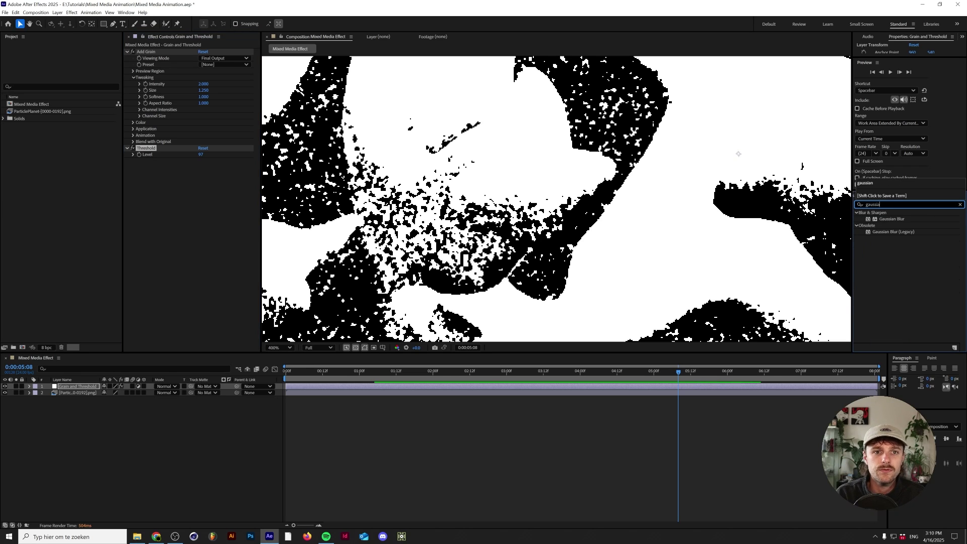
{"action": "double_click", "coordinate": [892, 219]}
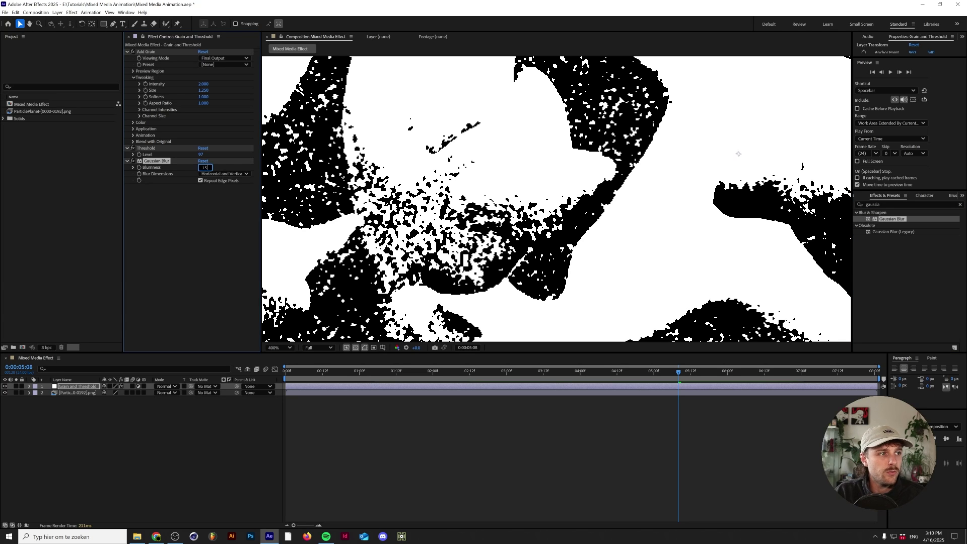
{"action": "key", "text": "Return"}
{"action": "scroll", "coordinate": [588, 247], "scroll_direction": "down", "scroll_amount": 4}
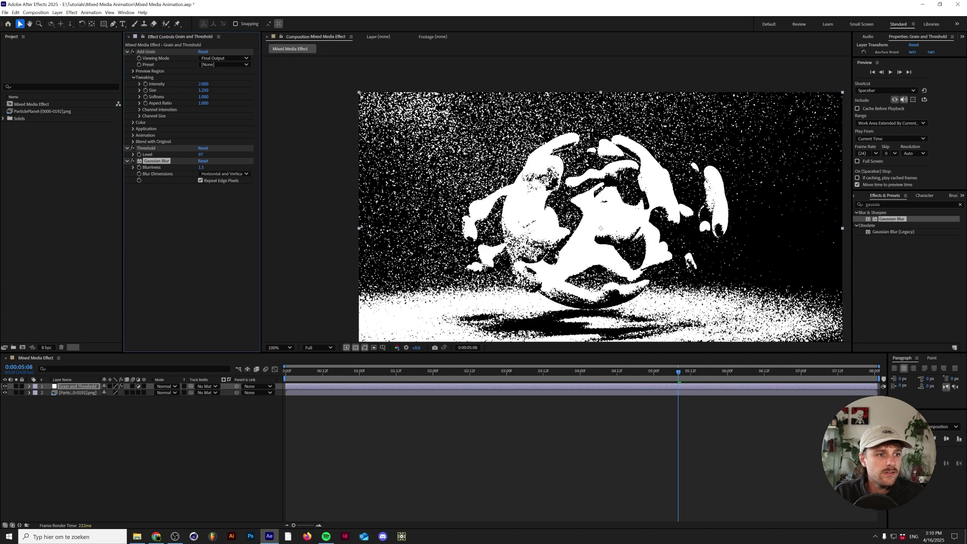
{"action": "key", "text": "shift+slash"}
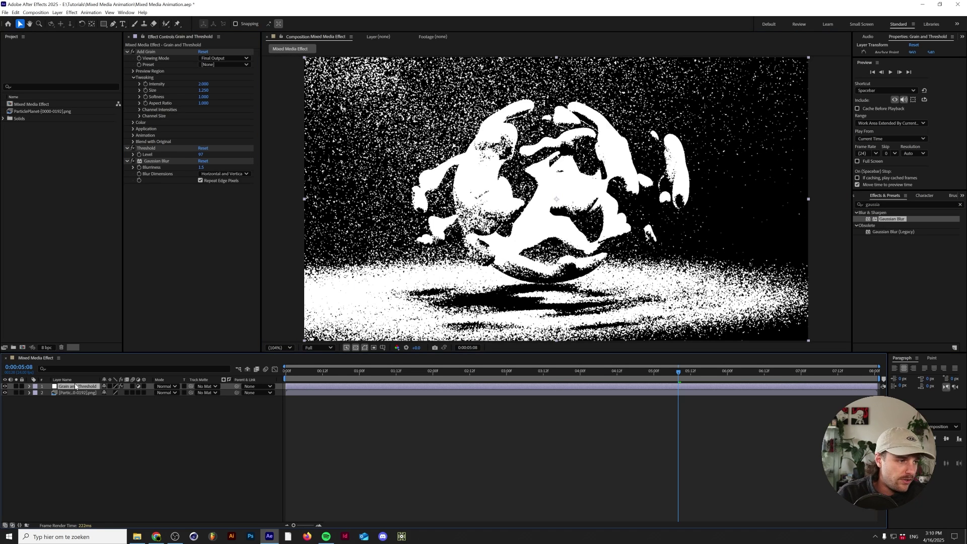
Step: Create another adjustment layer named 'Shadow / Inkbleed'
{"action": "key", "text": "ctrl+alt+y"}
{"action": "key", "text": "Return"}
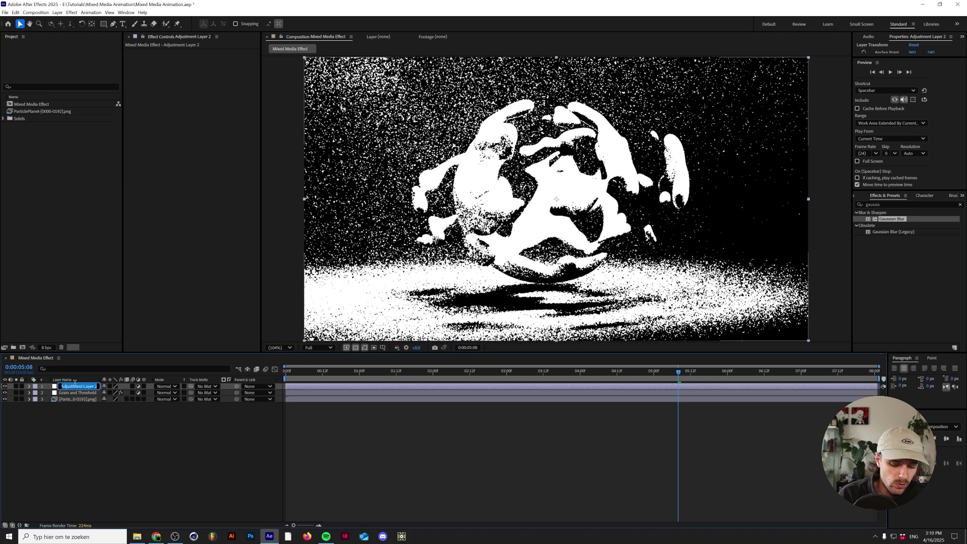
{"action": "type", "text": "Shadow / Inkbleed"}
{"action": "key", "text": "Return"}
Step: Apply Gaussian Blur with blurriness 5 to the Shadow / Inkbleed layer
{"action": "left_click_drag", "start_coordinate": [891, 218], "coordinate": [87, 389]}
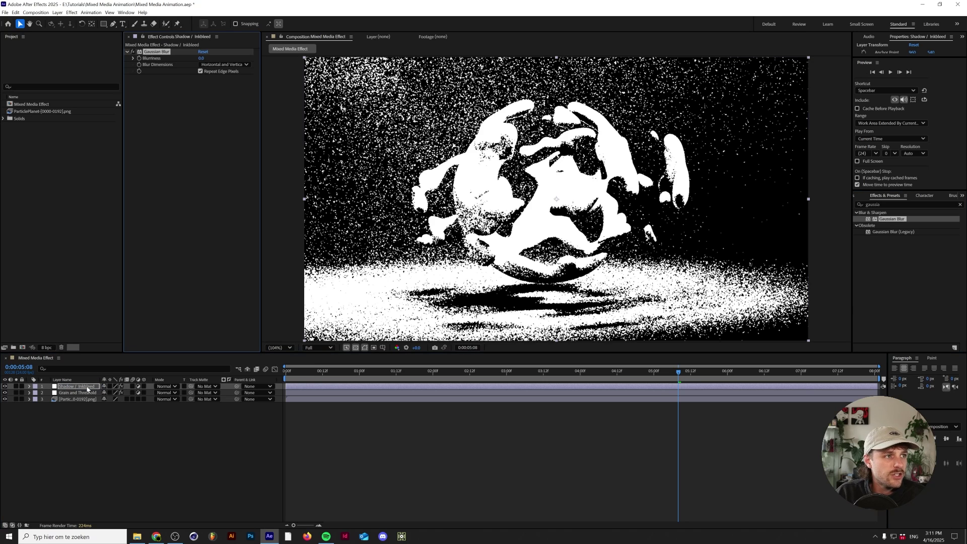
{"action": "left_click", "coordinate": [200, 59]}
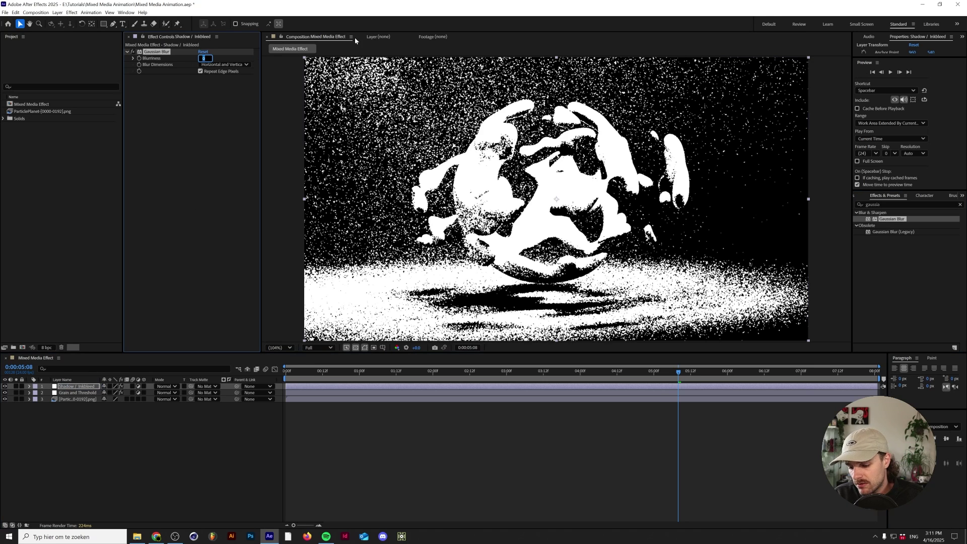
{"action": "type", "text": "5"}
{"action": "key", "text": "Return"}
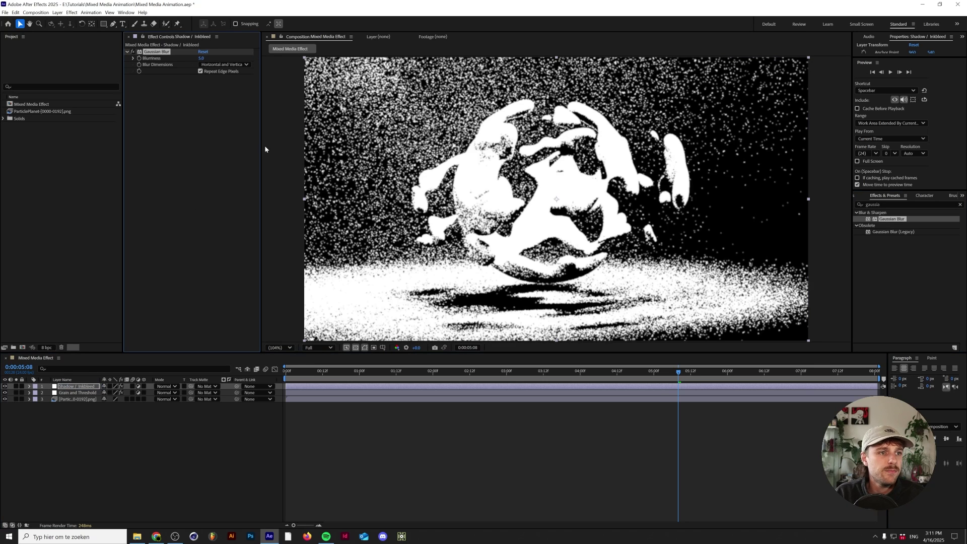
Step: Set the Shadow / Inkbleed layer's blending mode to Multiply
{"action": "left_click", "coordinate": [166, 387]}
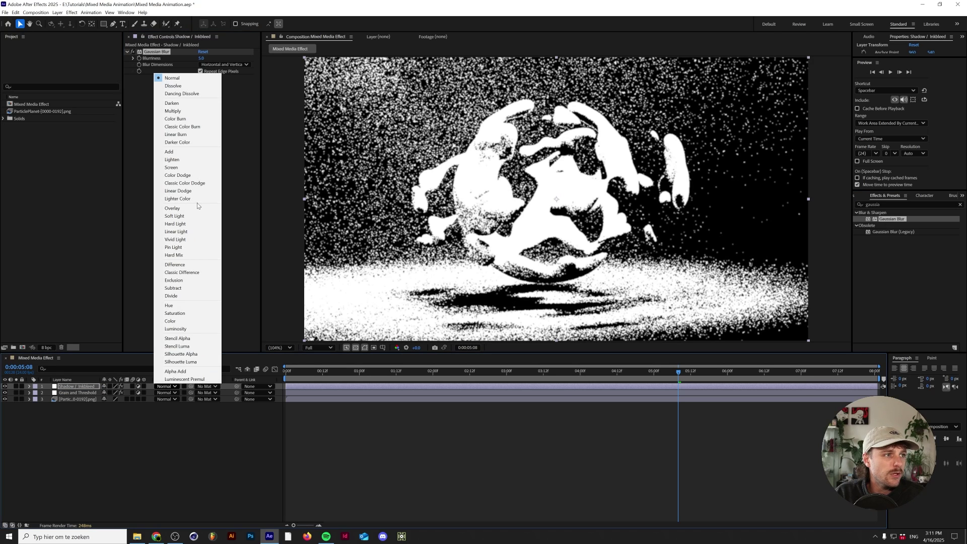
{"action": "left_click", "coordinate": [189, 111]}
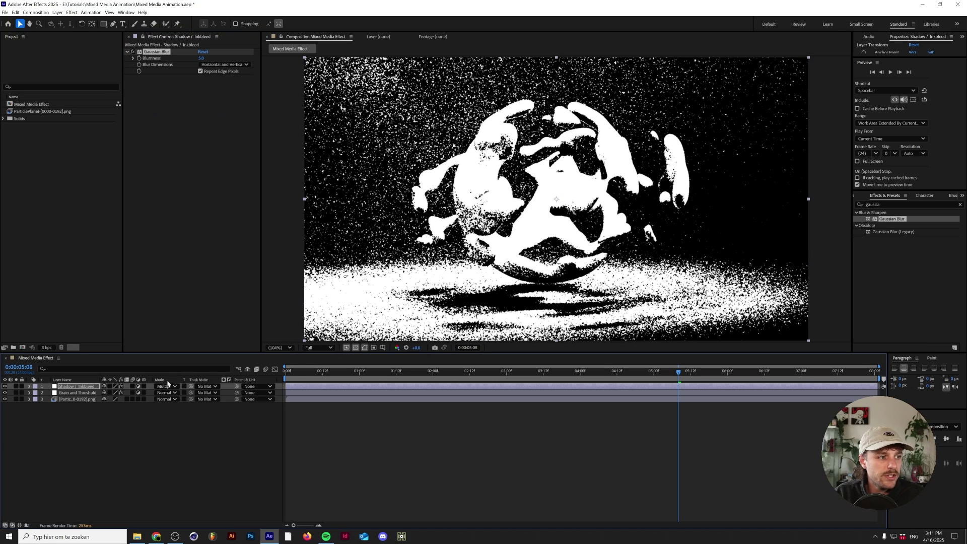
{"action": "right_click", "coordinate": [168, 381]}
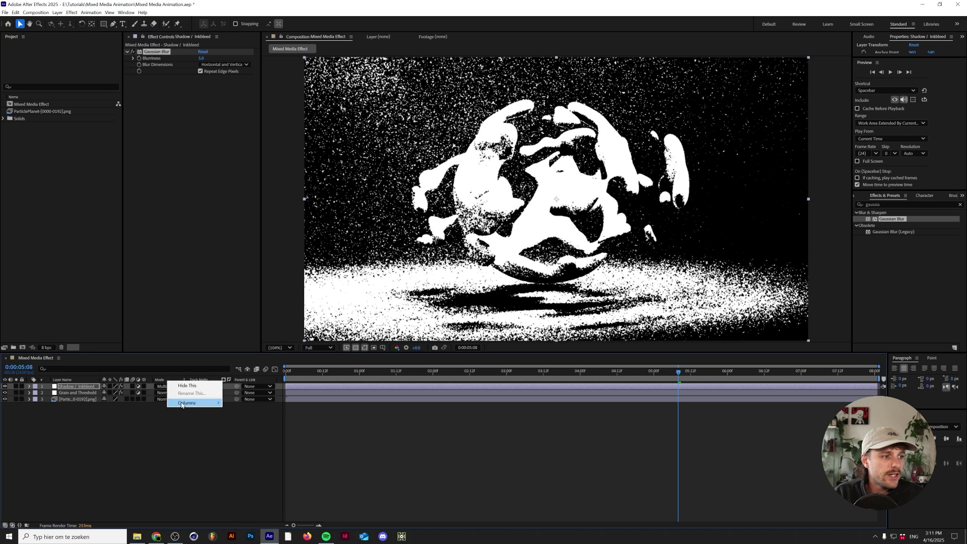
{"action": "mouse_move", "coordinate": [198, 403]}
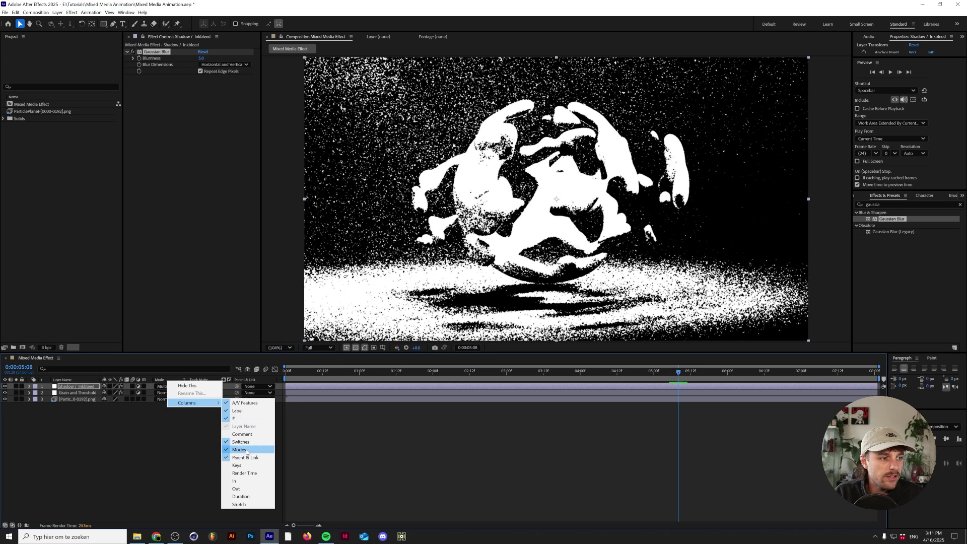
{"action": "left_click", "coordinate": [172, 448]}
{"action": "scroll", "coordinate": [587, 229], "scroll_direction": "up", "scroll_amount": 5}
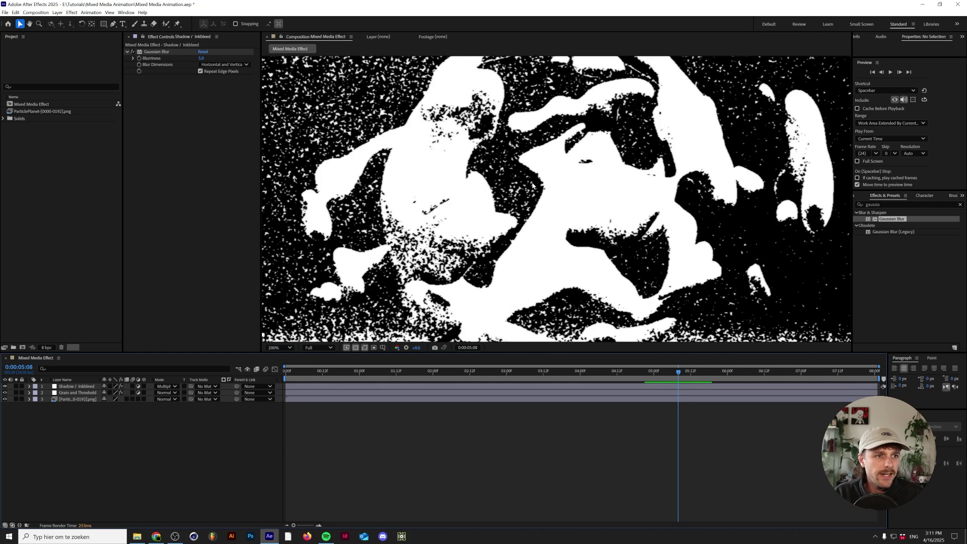
Step: Toggle the Shadow / Inkbleed layer off and on to compare, then fit the comp in view
{"action": "left_click", "coordinate": [5, 386]}
{"action": "left_click", "coordinate": [5, 387]}
{"action": "scroll", "coordinate": [554, 226], "scroll_direction": "down", "scroll_amount": 5}
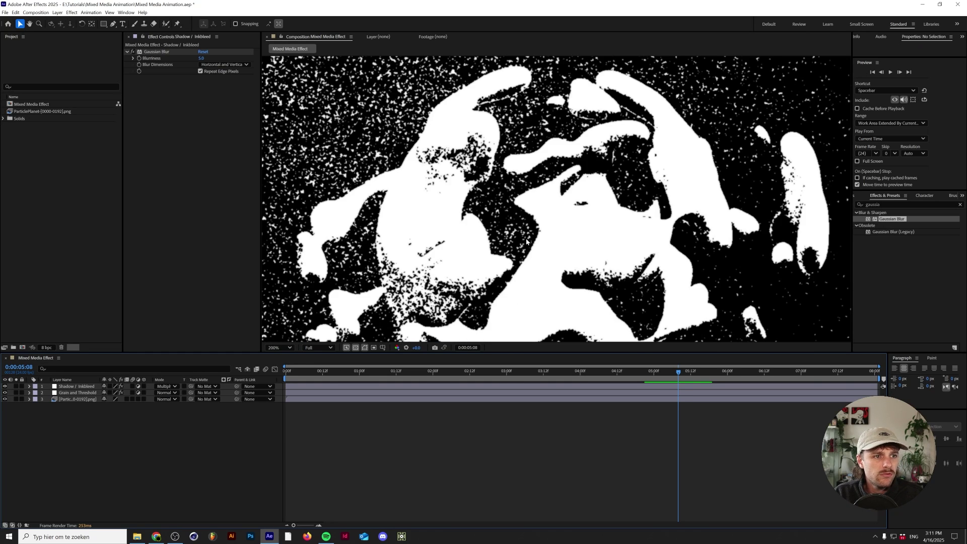
{"action": "left_click", "coordinate": [281, 348]}
{"action": "left_click", "coordinate": [282, 390]}
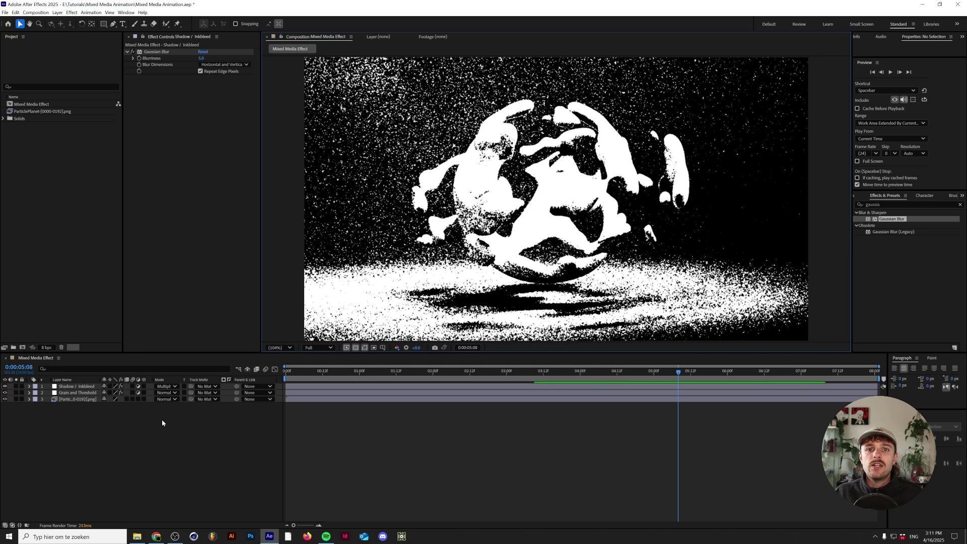
Step: Import Dreadlabs-PaperPack3-Colored-9.jpeg from the Colored Crafting Paper folder
{"action": "left_click", "coordinate": [30, 228]}
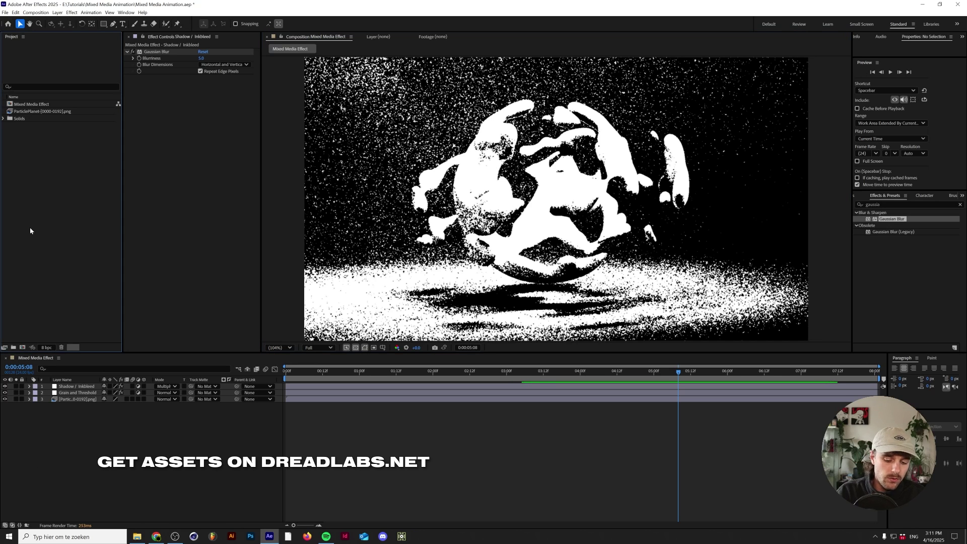
{"action": "double_click", "coordinate": [29, 227]}
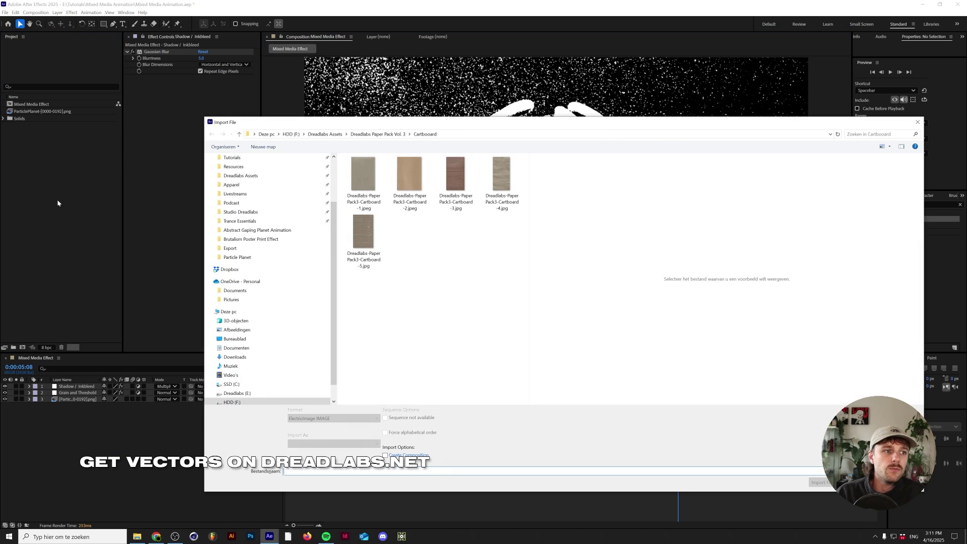
{"action": "left_click", "coordinate": [402, 134]}
{"action": "double_click", "coordinate": [372, 176]}
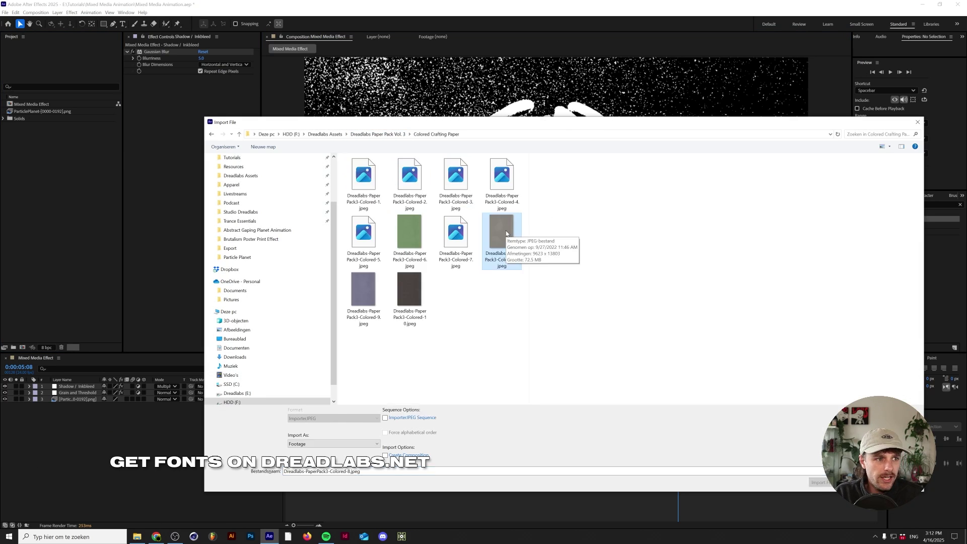
{"action": "left_click", "coordinate": [362, 297]}
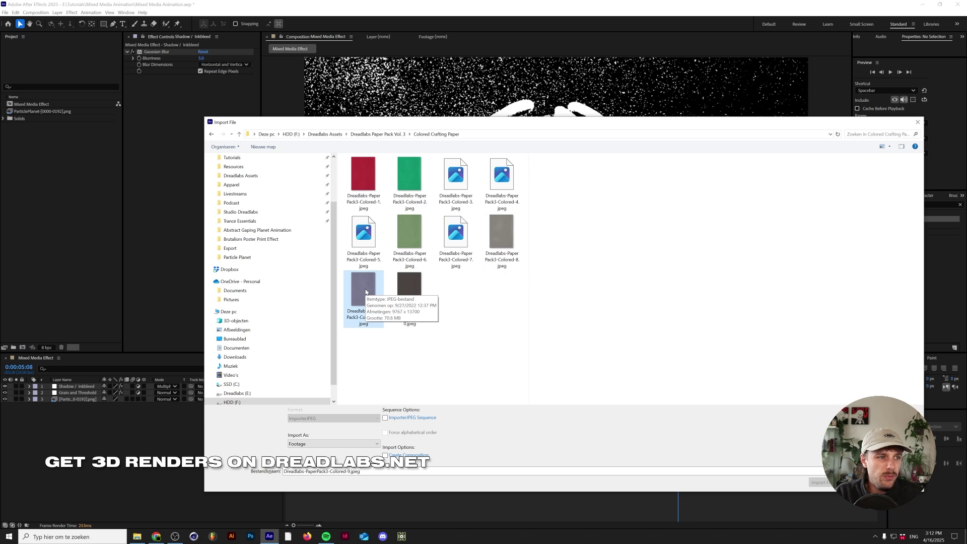
{"action": "double_click", "coordinate": [365, 290]}
Step: Add the Colored-9 paper texture to the composition as the top layer
{"action": "left_click", "coordinate": [80, 386]}
{"action": "key", "text": "ctrl+slash"}
{"action": "scroll", "coordinate": [418, 293], "scroll_direction": "down", "scroll_amount": 7}
Step: Rotate the paper texture layer 90° into landscape
{"action": "scroll", "coordinate": [502, 295], "scroll_direction": "down", "scroll_amount": 3}
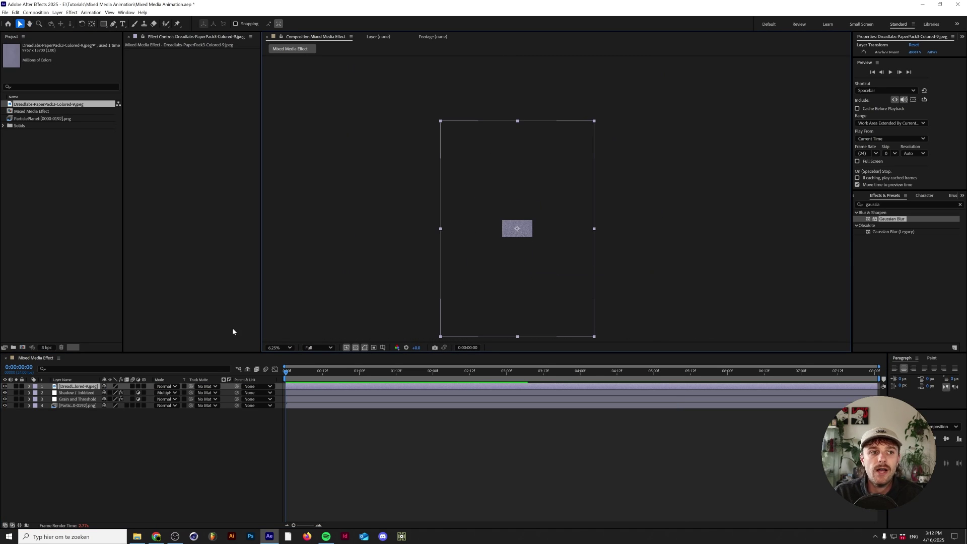
{"action": "key", "text": "r"}
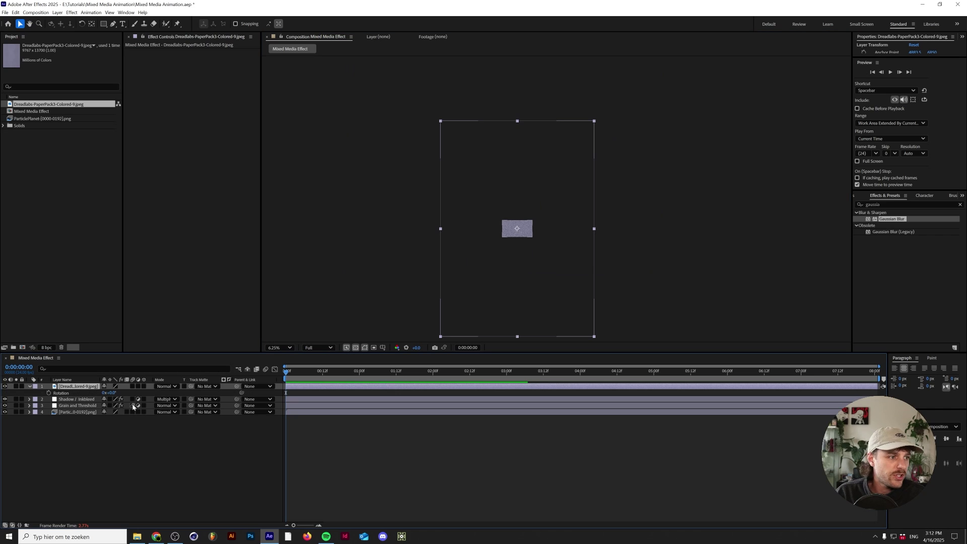
{"action": "left_click", "coordinate": [113, 393]}
{"action": "type", "text": "90"}
{"action": "key", "text": "Return"}
Step: Scale the paper texture layer to 50%
{"action": "key", "text": "s"}
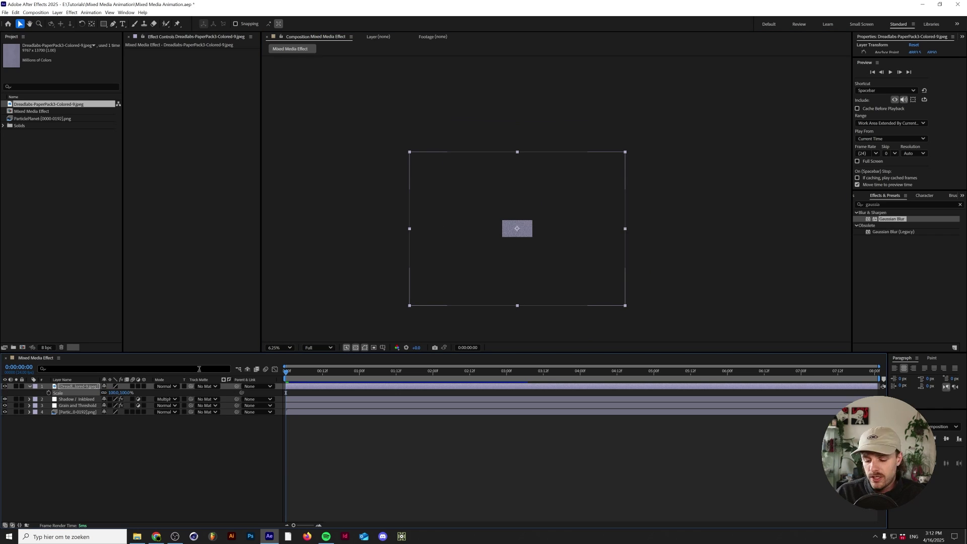
{"action": "left_click", "coordinate": [127, 393]}
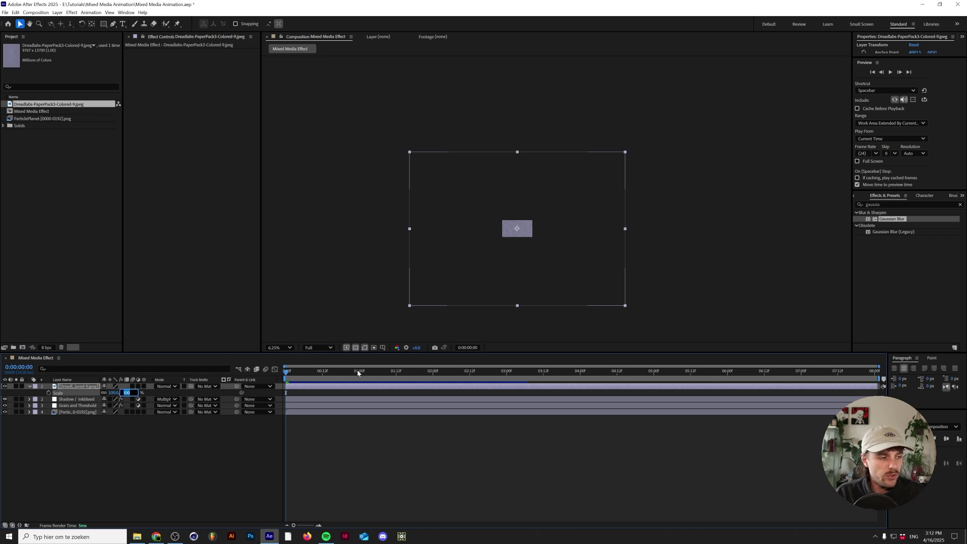
{"action": "type", "text": "50"}
{"action": "key", "text": "Return"}
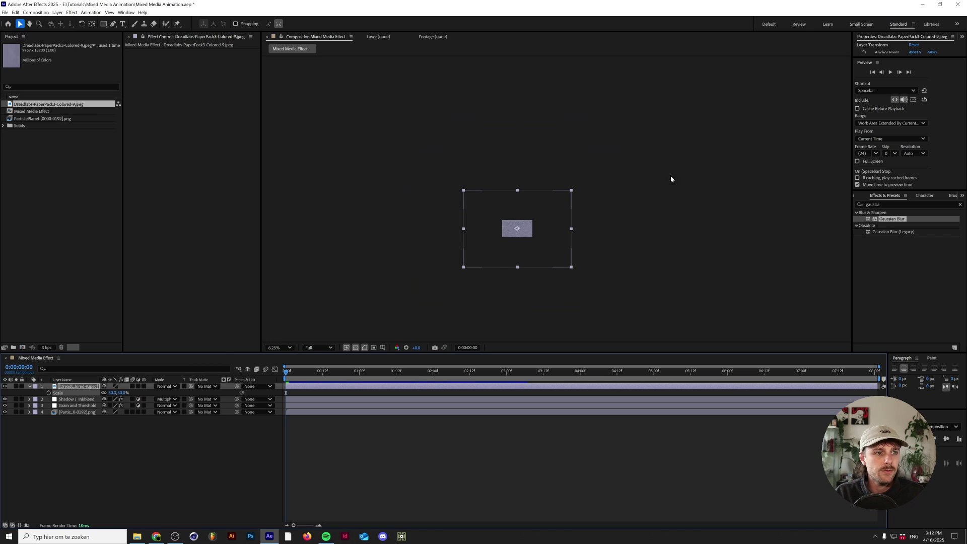
{"action": "scroll", "coordinate": [535, 233], "scroll_direction": "up", "scroll_amount": 2}
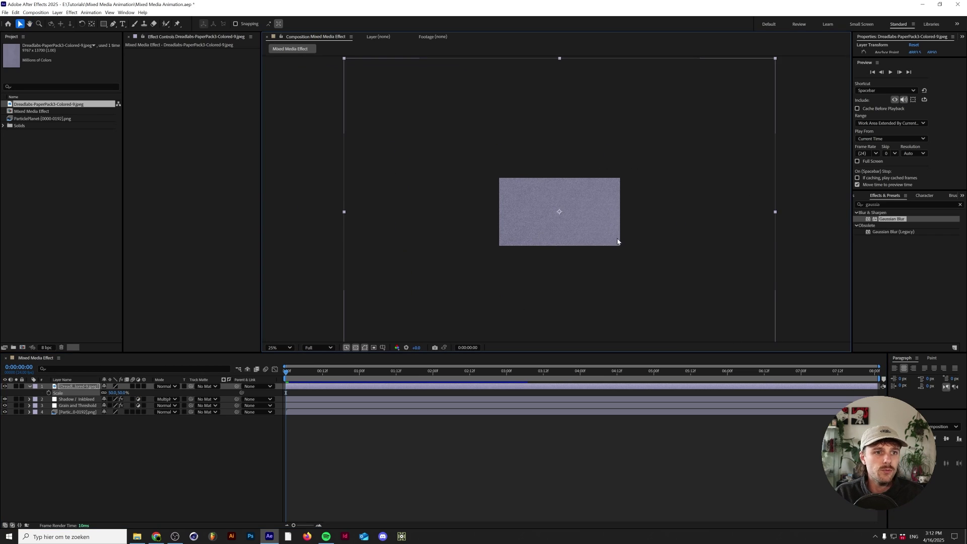
{"action": "key", "text": "ctrl+5"}
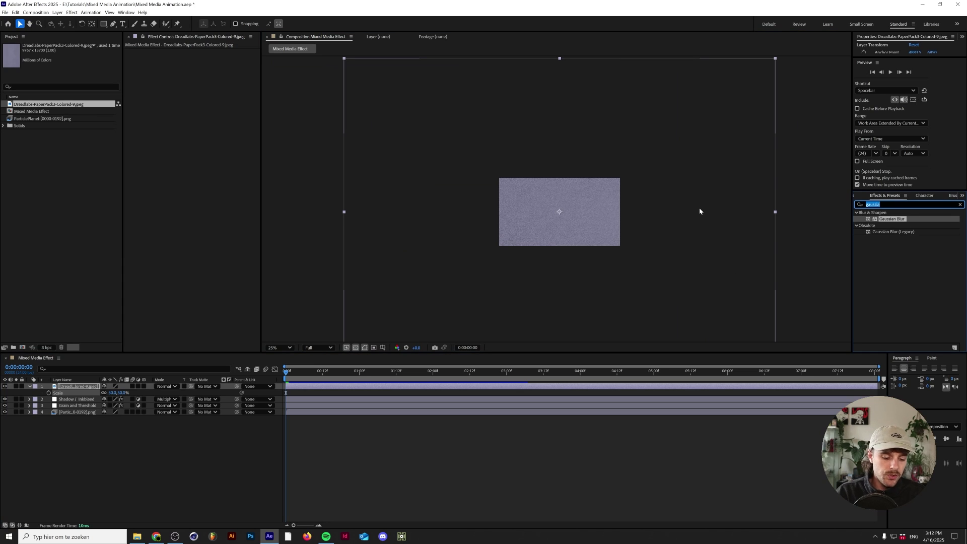
Step: Apply Wiggle - position (speed 1.0, amount 50) to the paper layer and preview it
{"action": "type", "text": "wiggle"}
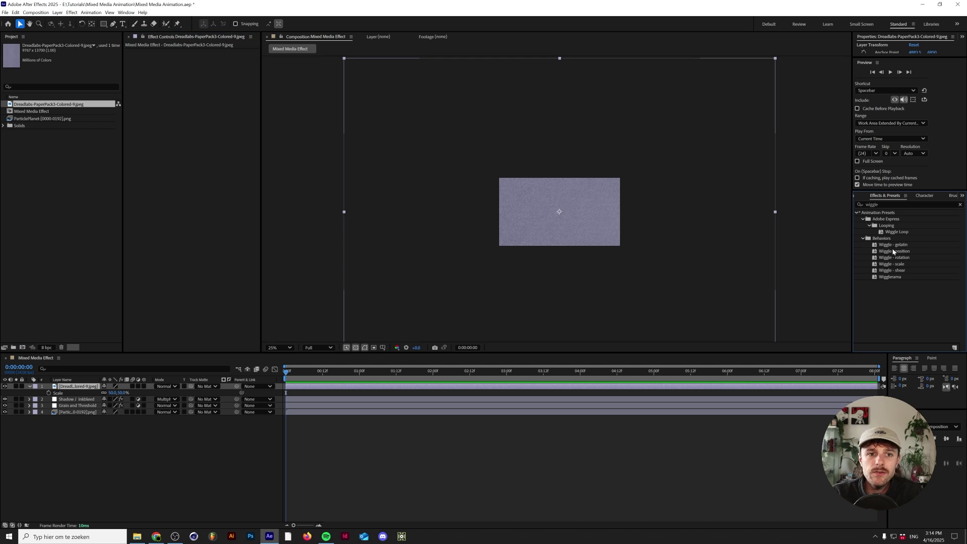
{"action": "left_click_drag", "start_coordinate": [894, 251], "coordinate": [182, 165]}
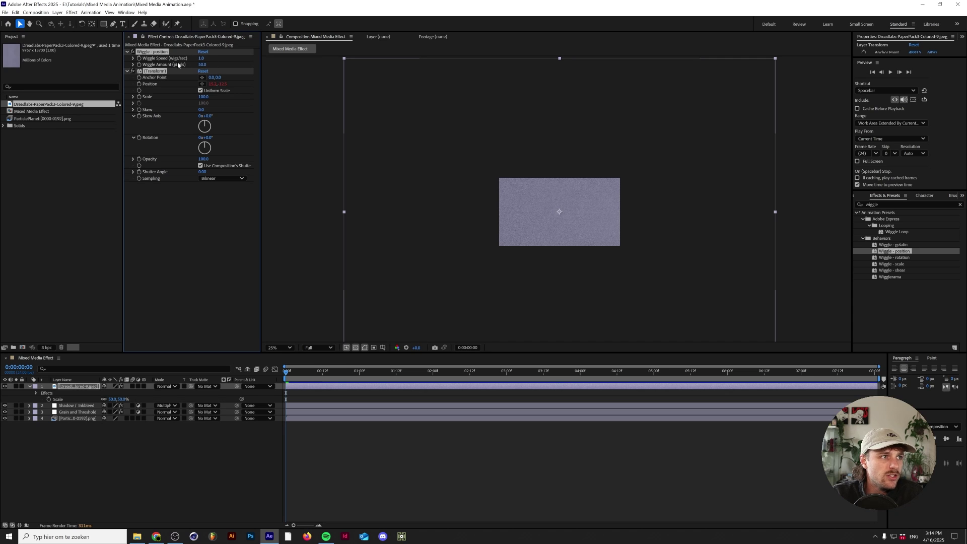
{"action": "left_click", "coordinate": [126, 71], "text": "ctrl"}
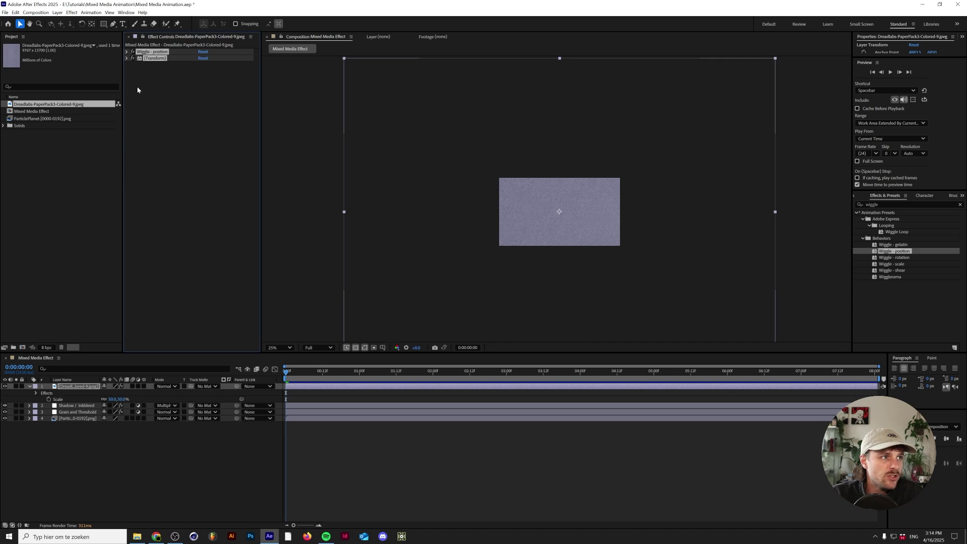
{"action": "left_click", "coordinate": [126, 51]}
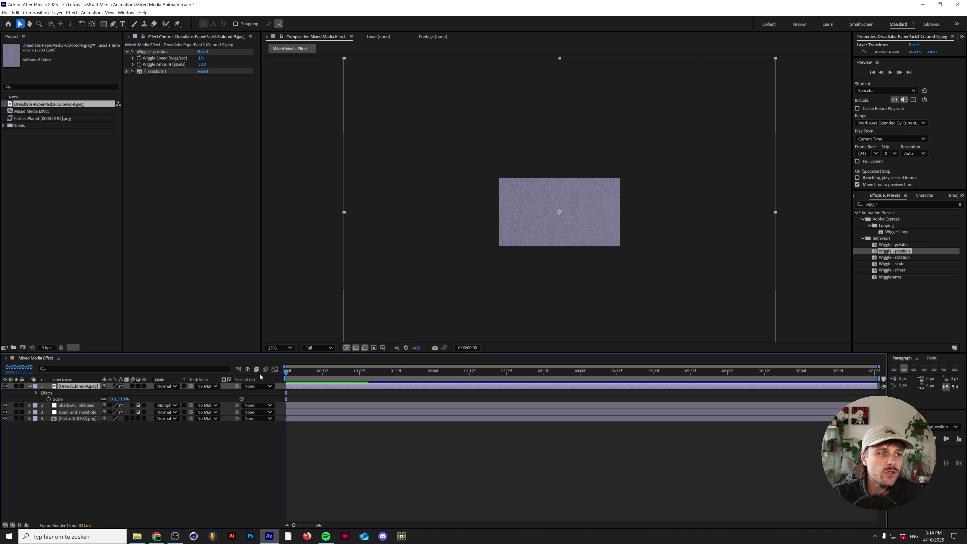
{"action": "scroll", "coordinate": [559, 246], "scroll_direction": "up", "scroll_amount": 2}
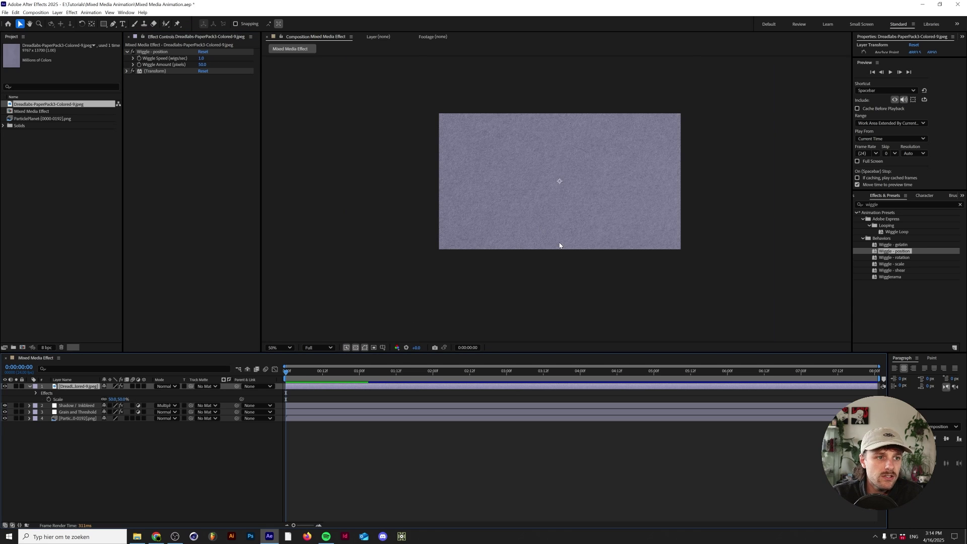
{"action": "key", "text": "space"}
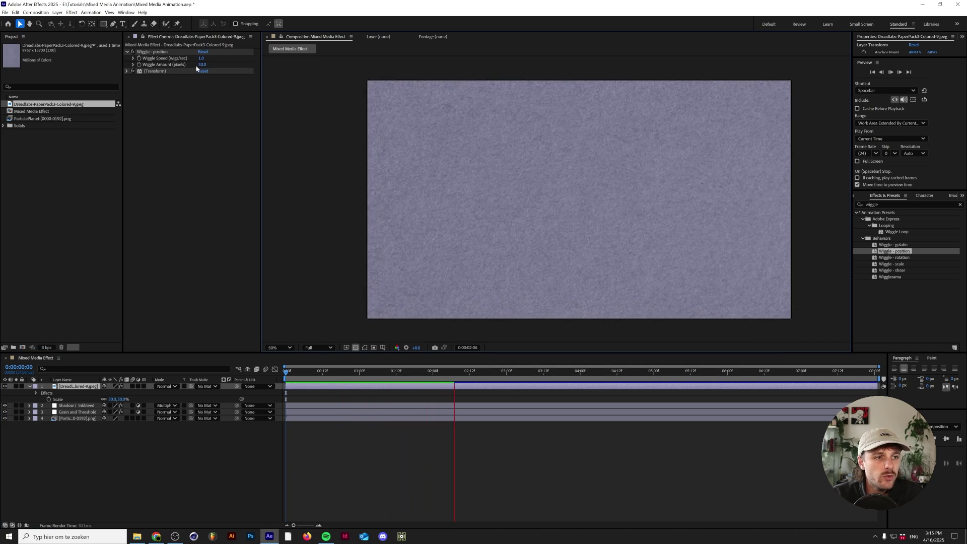
Step: Raise the position Wiggle Speed to 24 and preview the faster jitter
{"action": "key", "text": "space"}
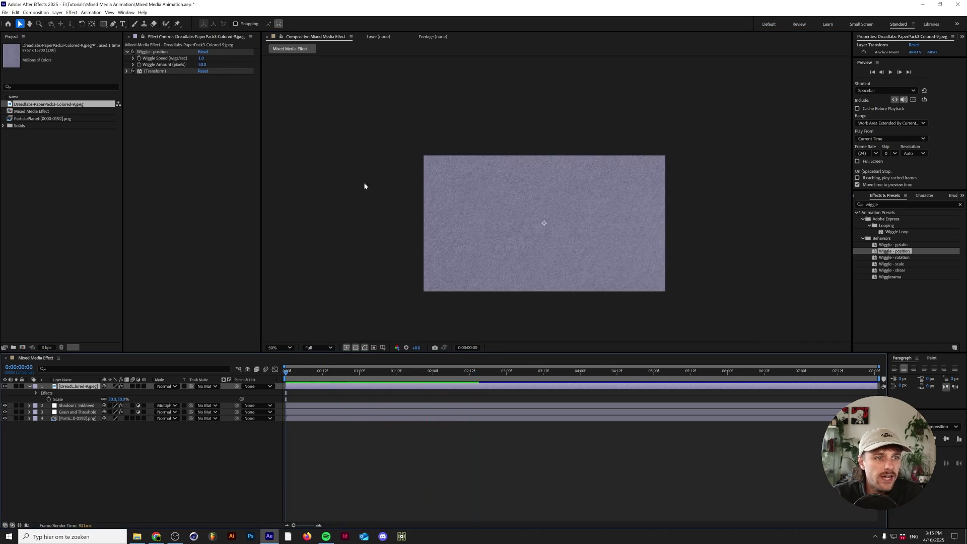
{"action": "left_click", "coordinate": [201, 59]}
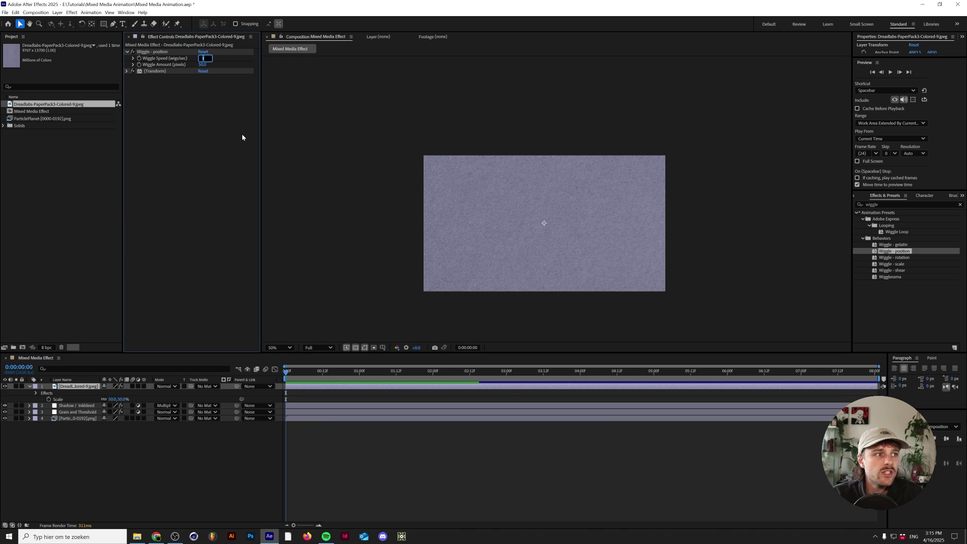
{"action": "type", "text": "24"}
{"action": "key", "text": "Return"}
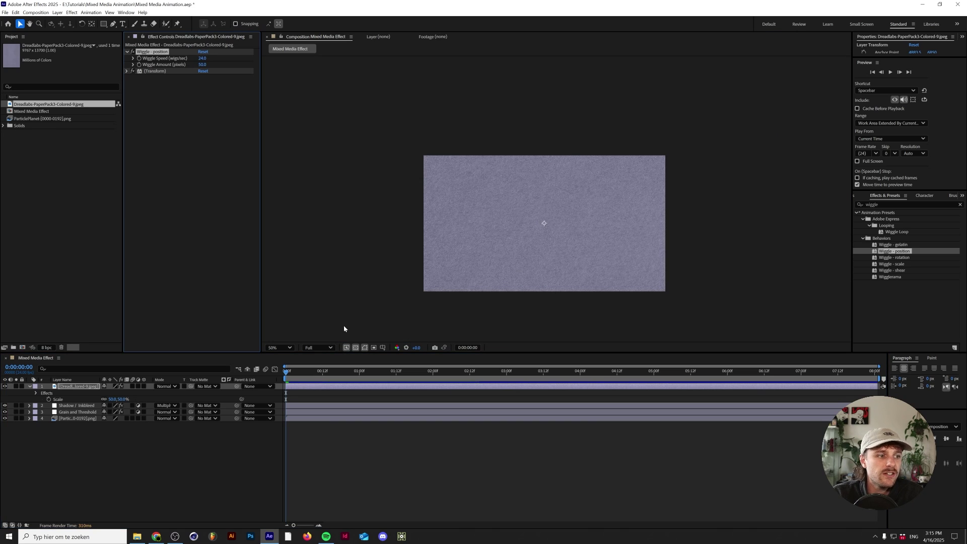
{"action": "key", "text": "space"}
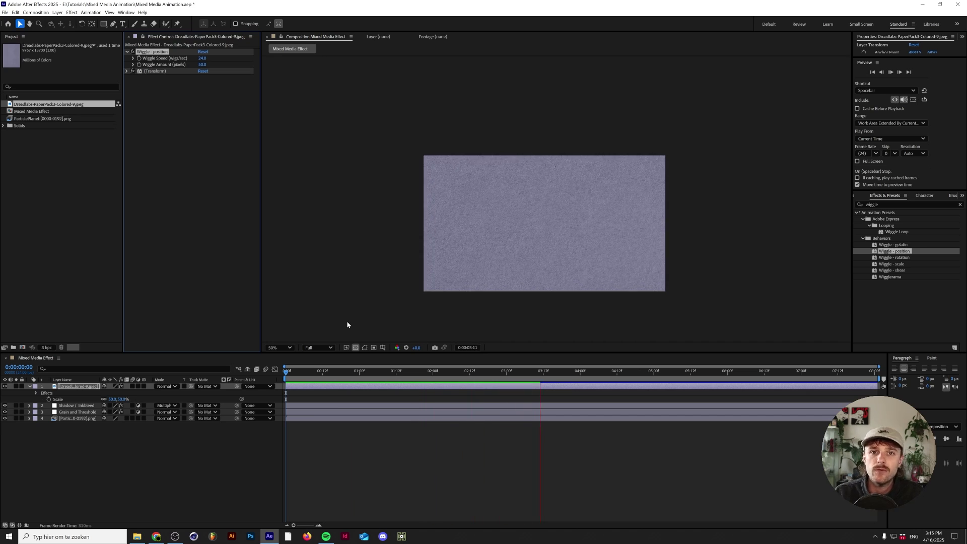
Step: Set the Wiggle Amount to 500, preview, then stop playback
{"action": "left_click", "coordinate": [204, 65]}
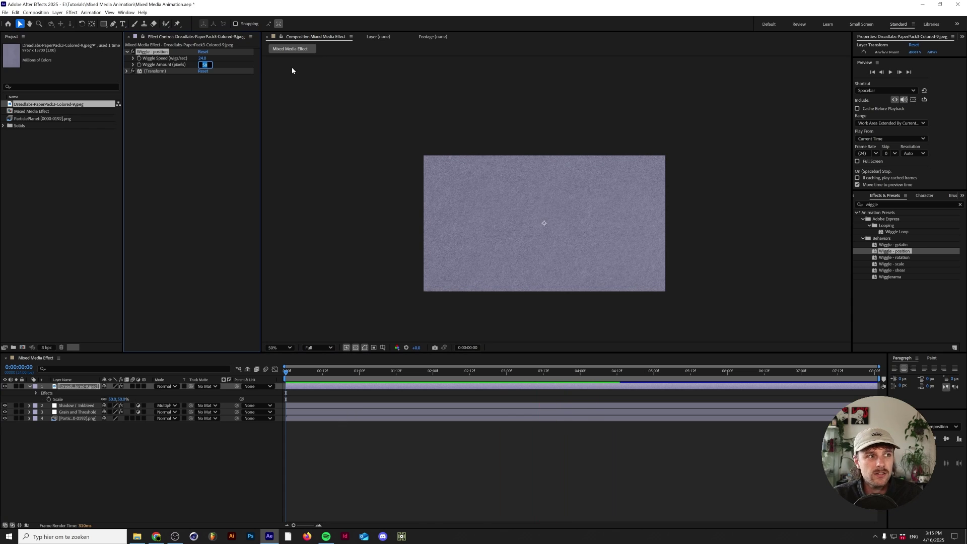
{"action": "type", "text": "500"}
{"action": "key", "text": "Return"}
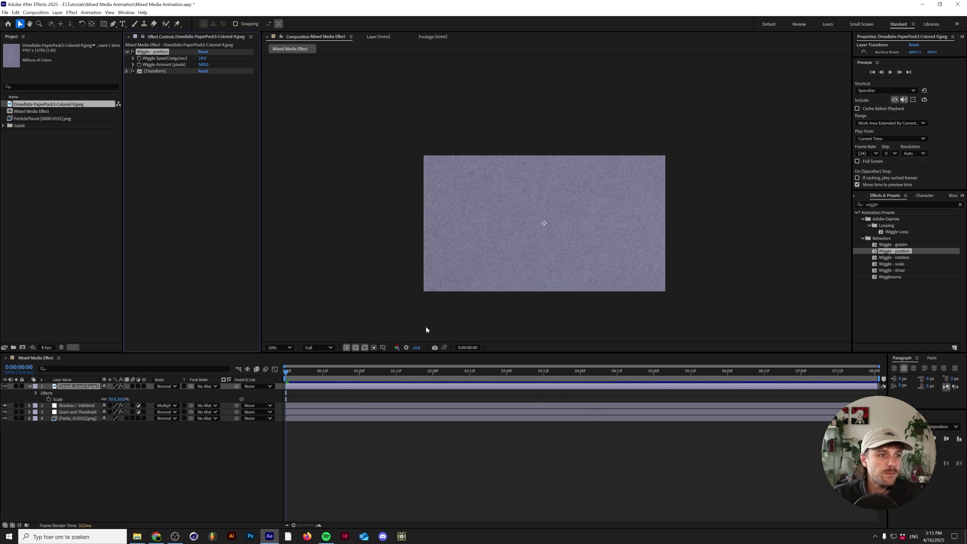
{"action": "key", "text": "space"}
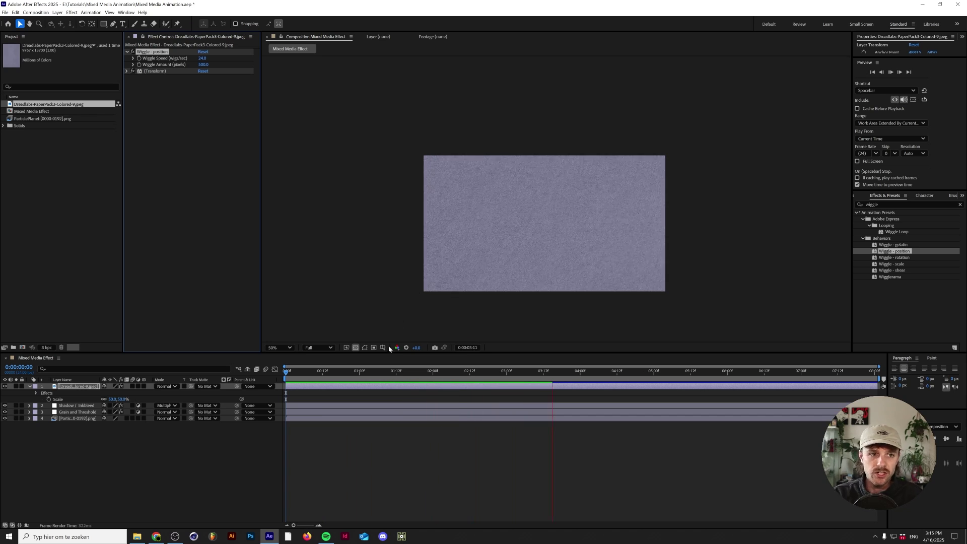
{"action": "left_click", "coordinate": [438, 351]}
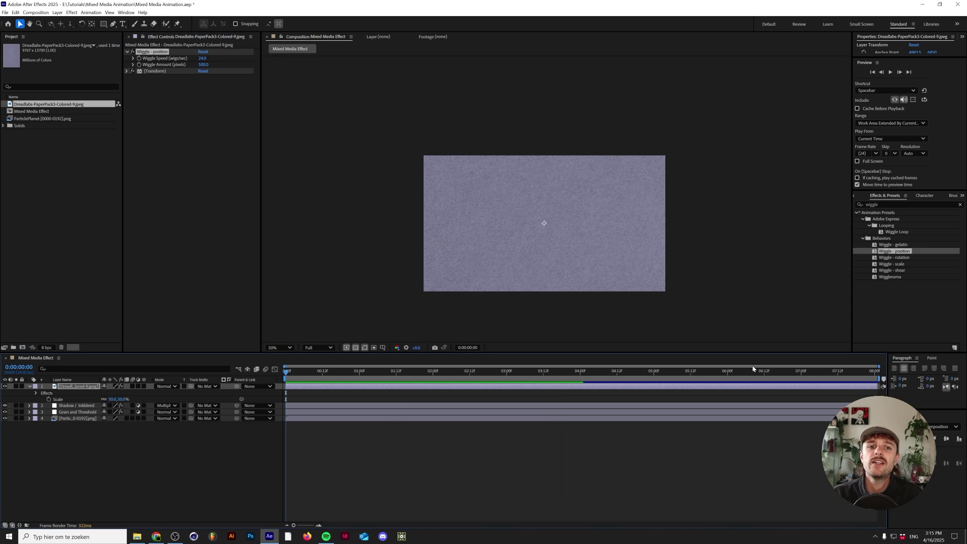
Step: Apply Wiggle - rotation to the paper layer with speed 24 and amount 360
{"action": "left_click", "coordinate": [894, 258]}
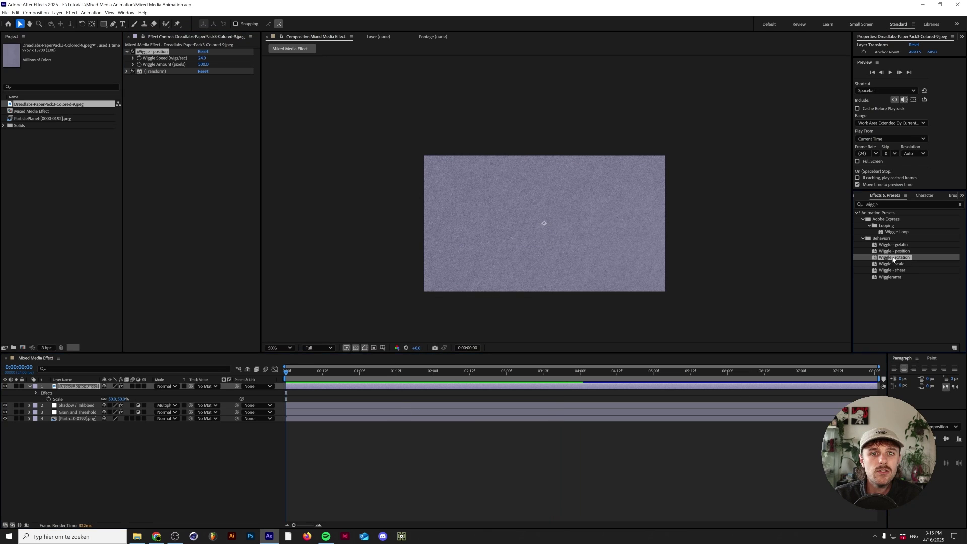
{"action": "left_click_drag", "start_coordinate": [895, 260], "coordinate": [192, 129]}
{"action": "left_click", "coordinate": [205, 85]}
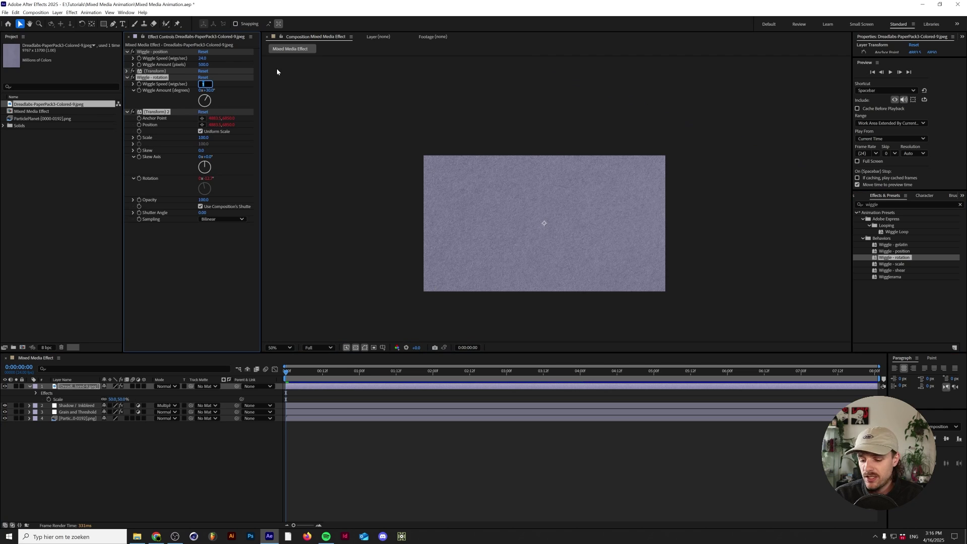
{"action": "type", "text": "24"}
{"action": "key", "text": "Tab"}
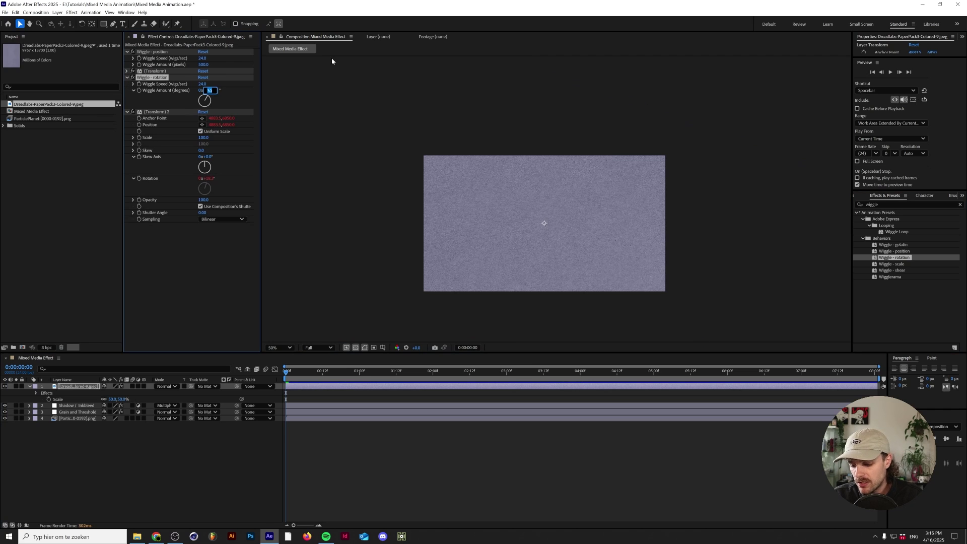
{"action": "type", "text": "360"}
{"action": "key", "text": "Return"}
Step: Preview the rotation wiggle, then return to the first frame
{"action": "key", "text": "space"}
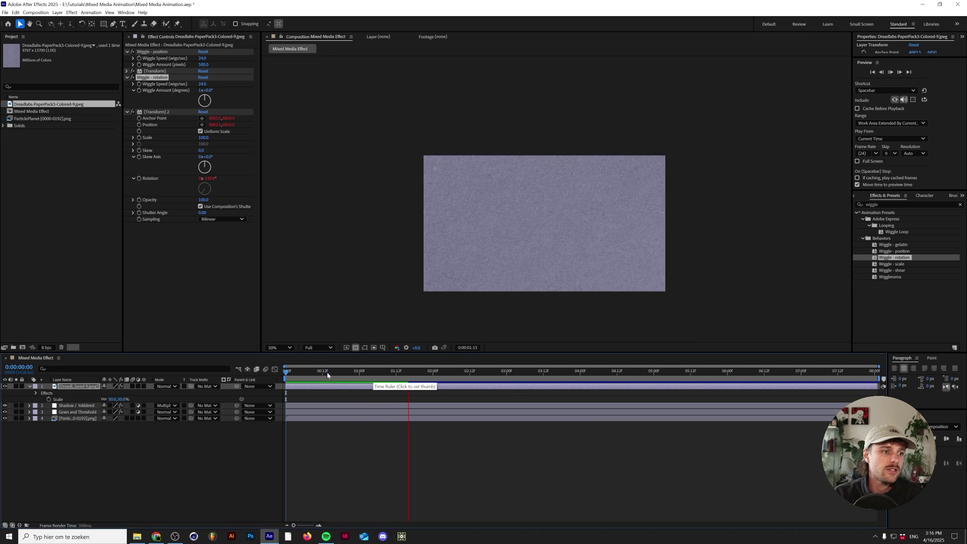
{"action": "key", "text": "space"}
{"action": "key", "text": "space"}
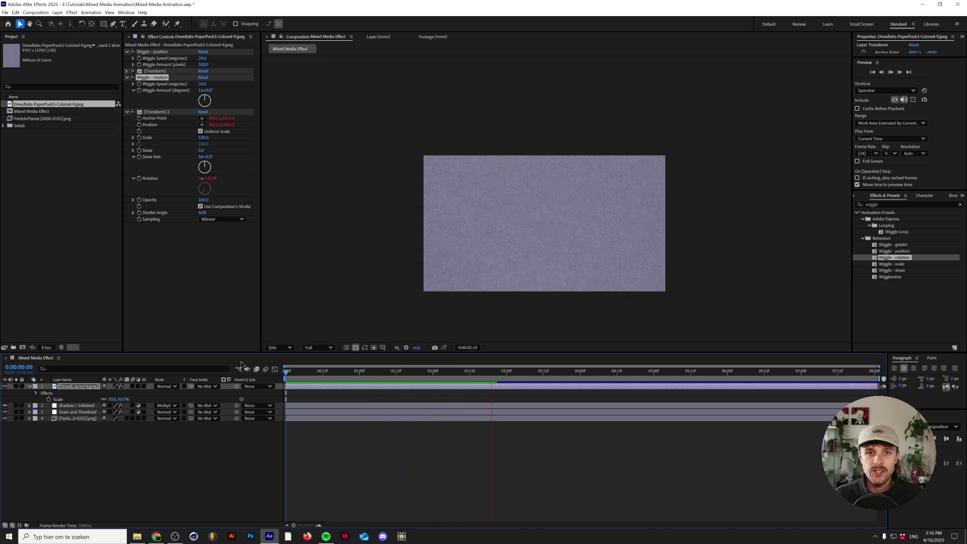
{"action": "key", "text": "space"}
{"action": "key", "text": "Home"}
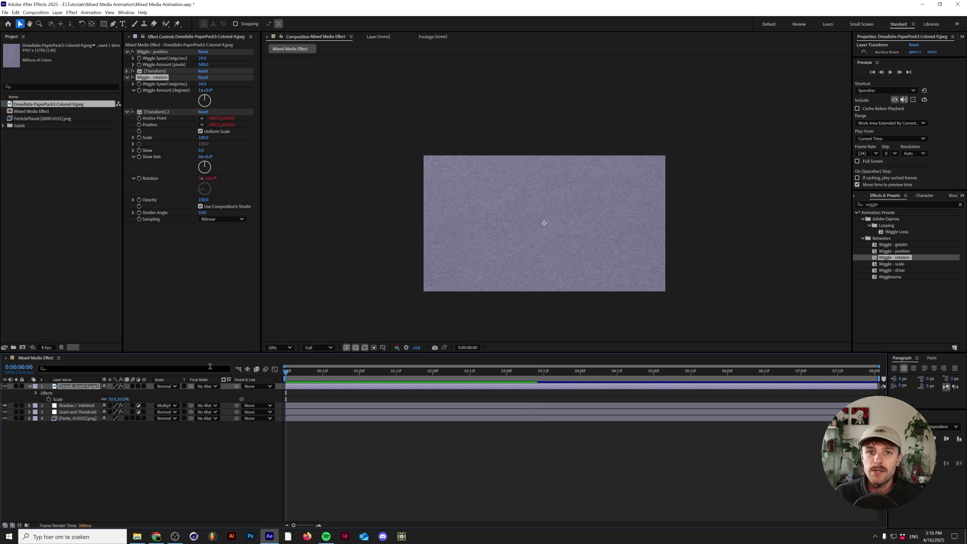
Step: Rename the top paper layer 'Multiply' and set its blending mode to Multiply
{"action": "key", "text": "="}
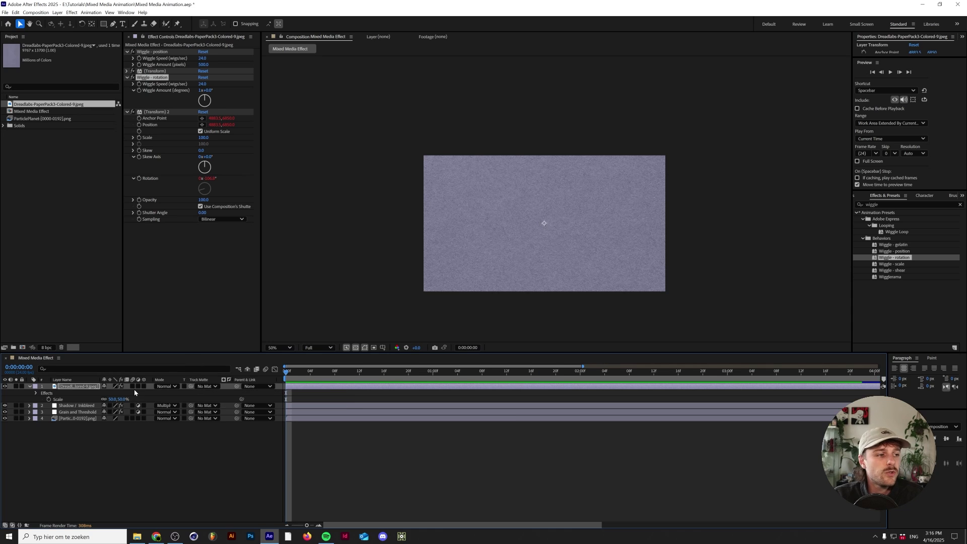
{"action": "left_click", "coordinate": [63, 392]}
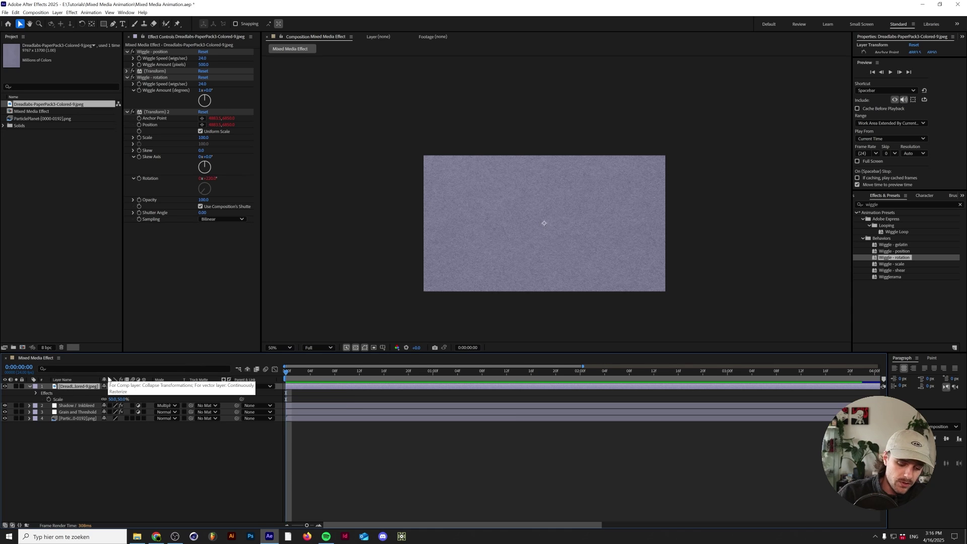
{"action": "key", "text": "Return"}
{"action": "type", "text": "Multiply"}
{"action": "key", "text": "Return"}
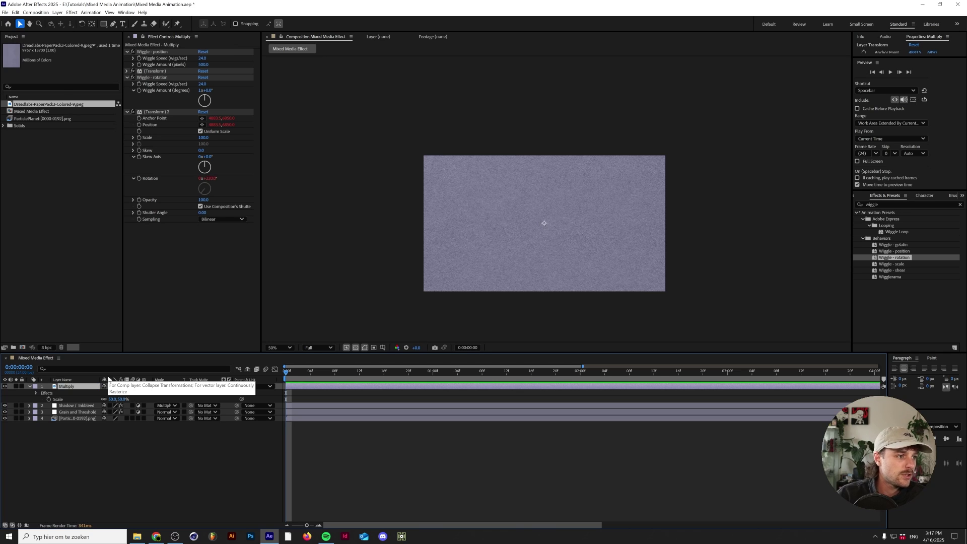
{"action": "left_click", "coordinate": [166, 387]}
{"action": "left_click", "coordinate": [172, 111]}
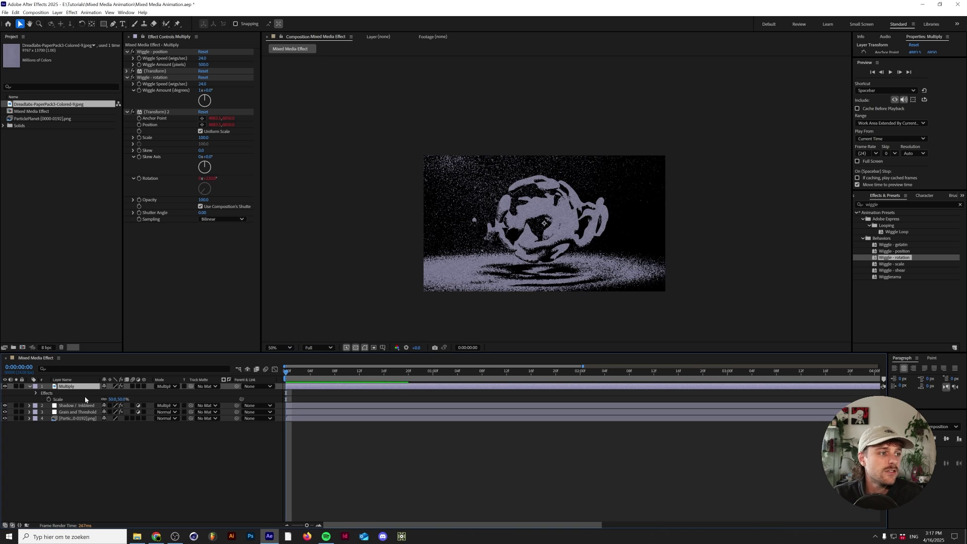
Step: Duplicate the Multiply layer as 'Screen' using Screen blending
{"action": "key", "text": "ctrl+d"}
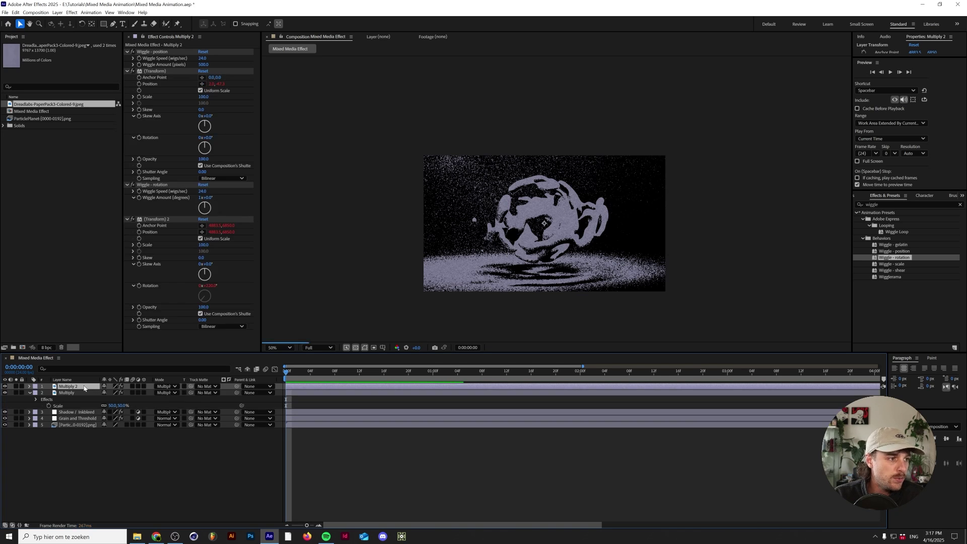
{"action": "type", "text": "Screen"}
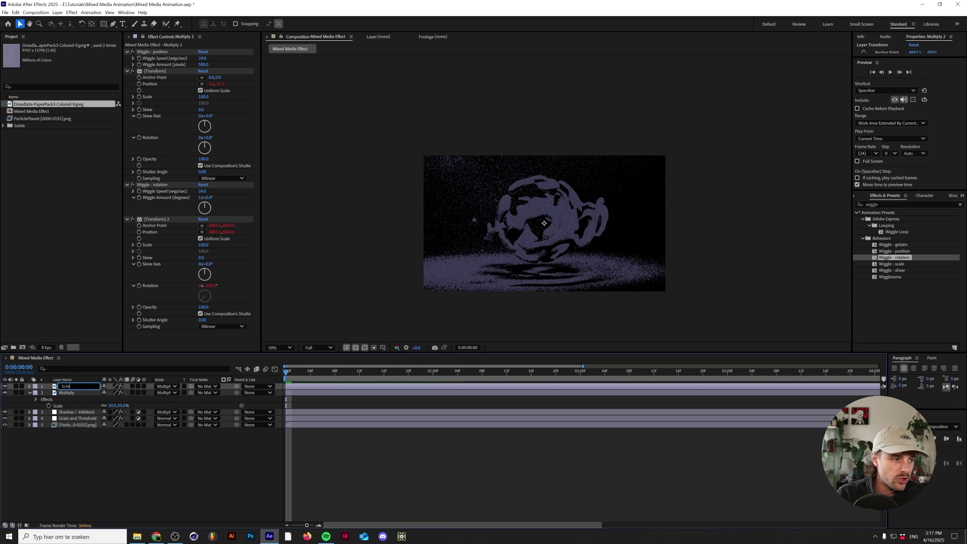
{"action": "key", "text": "Return"}
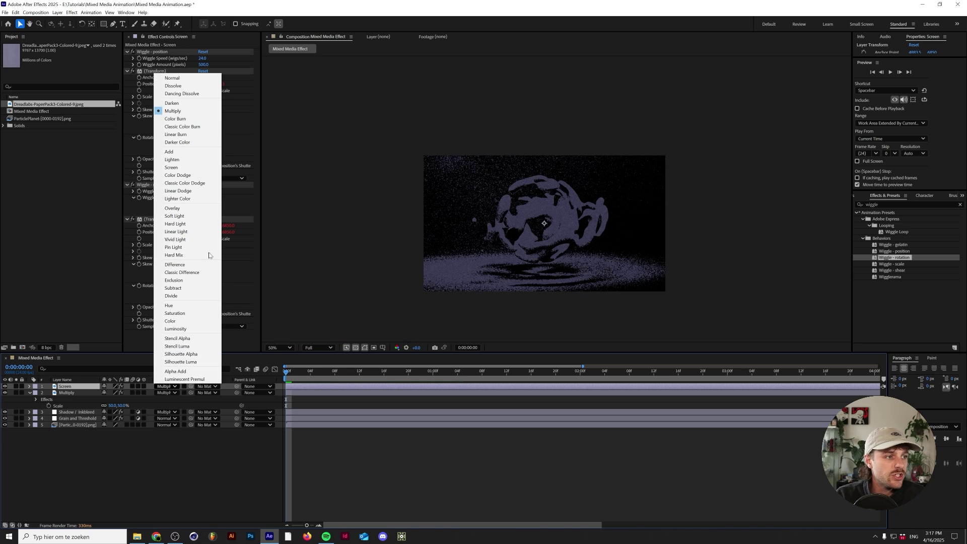
{"action": "left_click", "coordinate": [177, 168]}
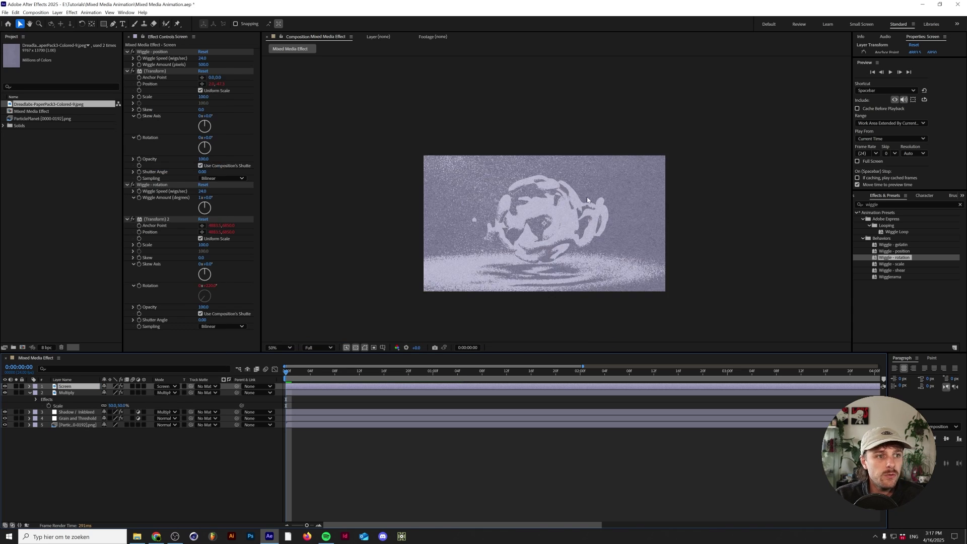
Step: Fit the whole composition in the viewer and play the preview
{"action": "scroll", "coordinate": [578, 203], "scroll_direction": "up", "scroll_amount": 2}
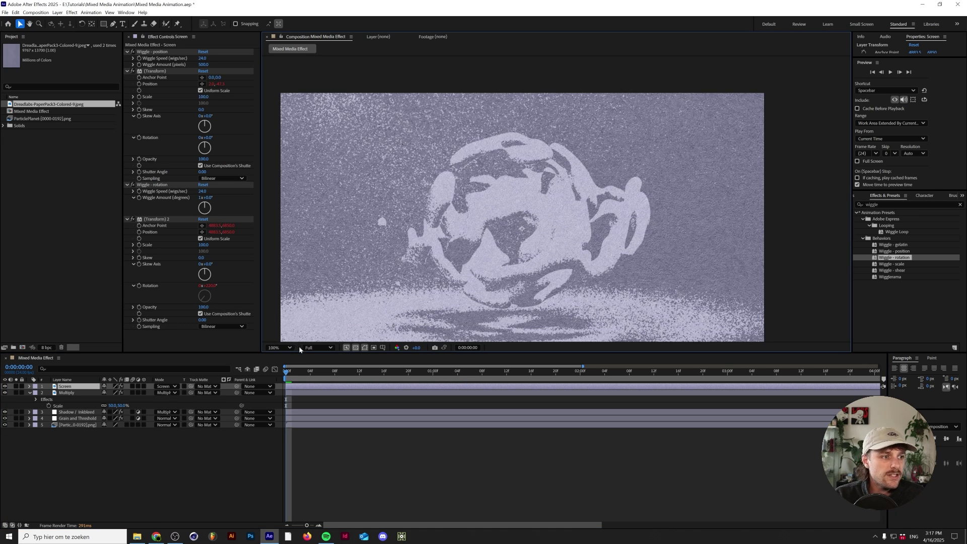
{"action": "left_click", "coordinate": [325, 348]}
{"action": "left_click", "coordinate": [280, 348]}
{"action": "left_click", "coordinate": [287, 370]}
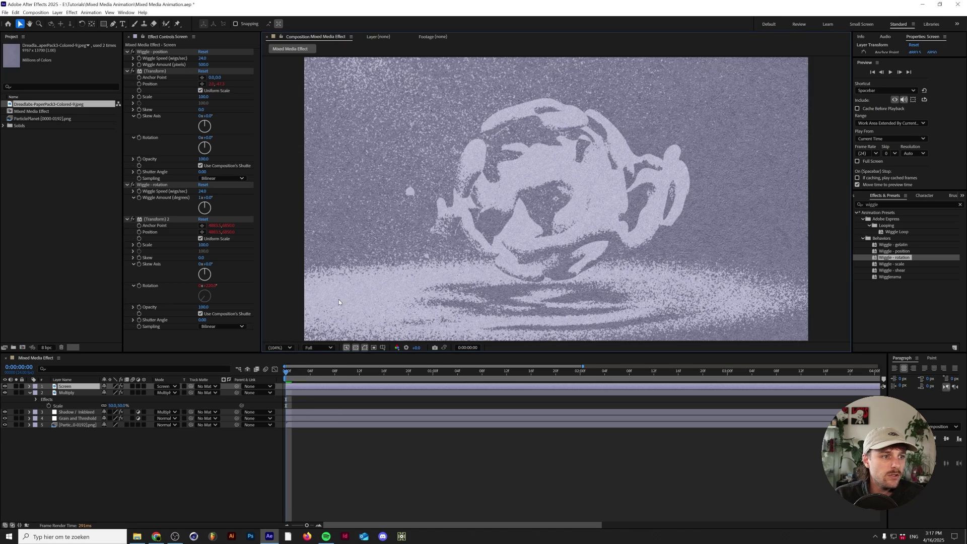
{"action": "key", "text": "space"}
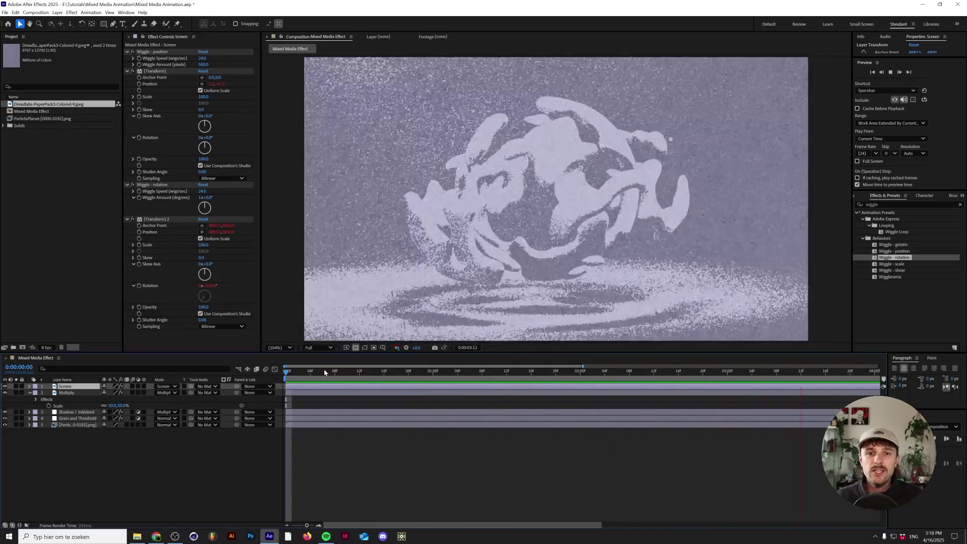
Step: Apply Curves to the Screen layer, crushing the shadows and pulling down the highlights to darken it
{"action": "scroll", "coordinate": [325, 372], "scroll_direction": "down", "scroll_amount": 3}
{"action": "key", "text": "space"}
{"action": "scroll", "coordinate": [331, 413], "scroll_direction": "down", "scroll_amount": 1}
{"action": "key", "text": "Home"}
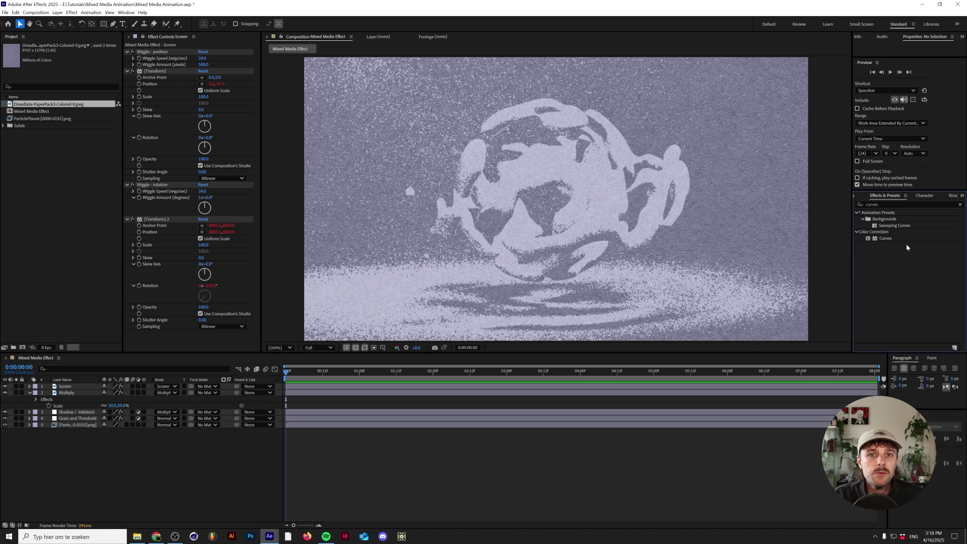
{"action": "left_click", "coordinate": [901, 238]}
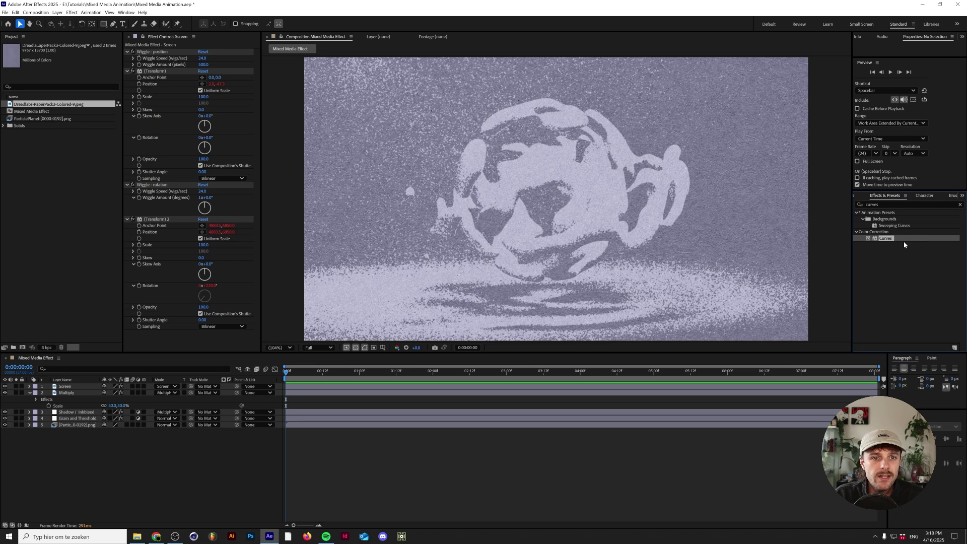
{"action": "left_click_drag", "start_coordinate": [890, 240], "coordinate": [79, 389]}
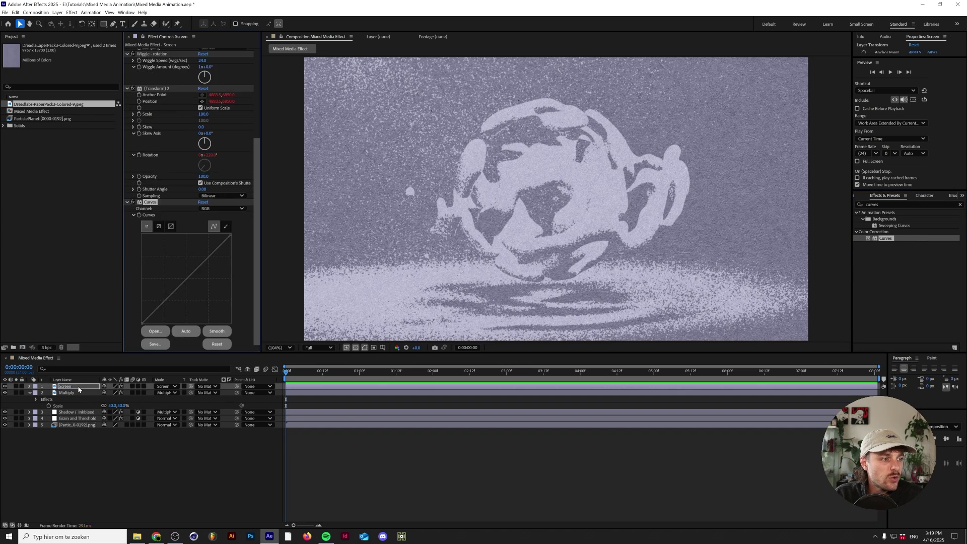
{"action": "left_click_drag", "start_coordinate": [154, 328], "coordinate": [169, 331]}
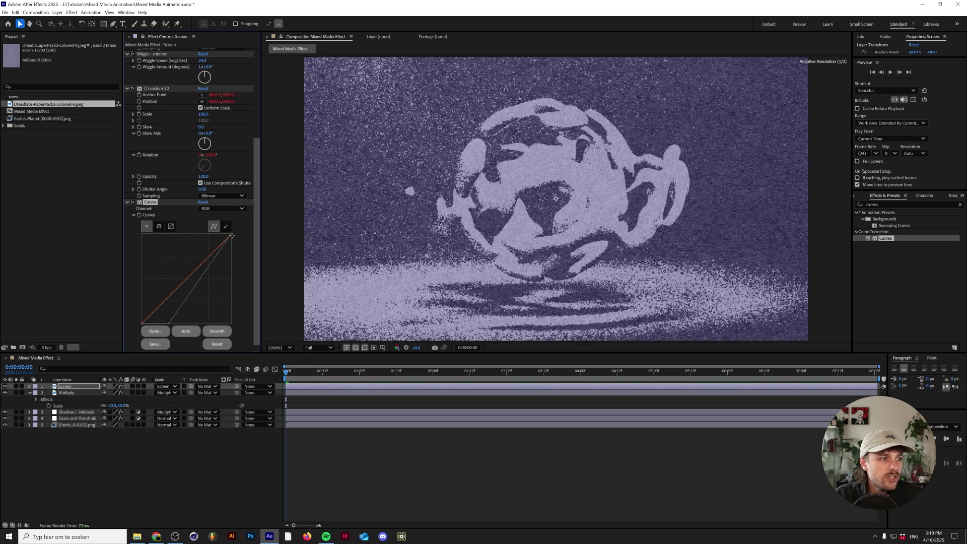
{"action": "left_click_drag", "start_coordinate": [233, 238], "coordinate": [246, 260]}
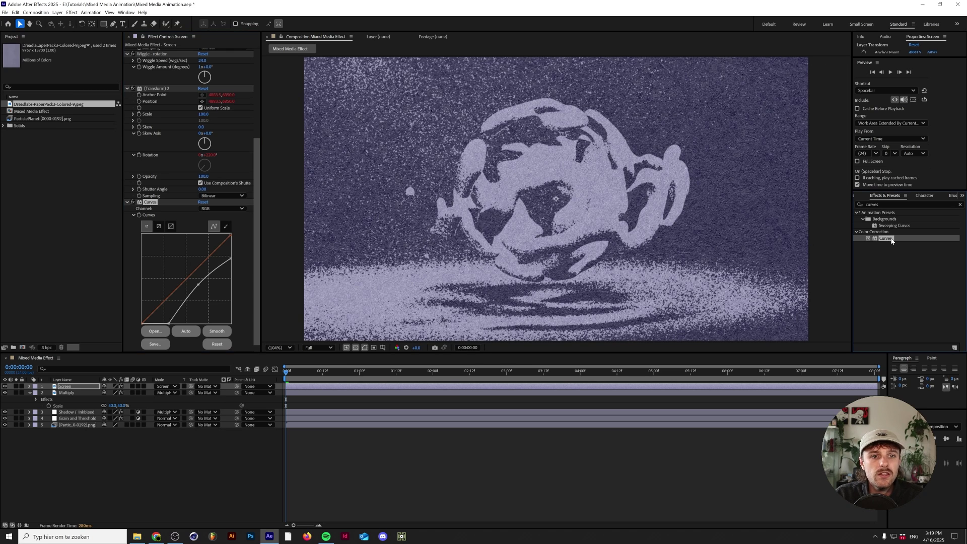
Step: Add Curves to the Multiply layer, brightening its highlights and lifting its black point
{"action": "left_click_drag", "start_coordinate": [48, 399], "coordinate": [76, 398]}
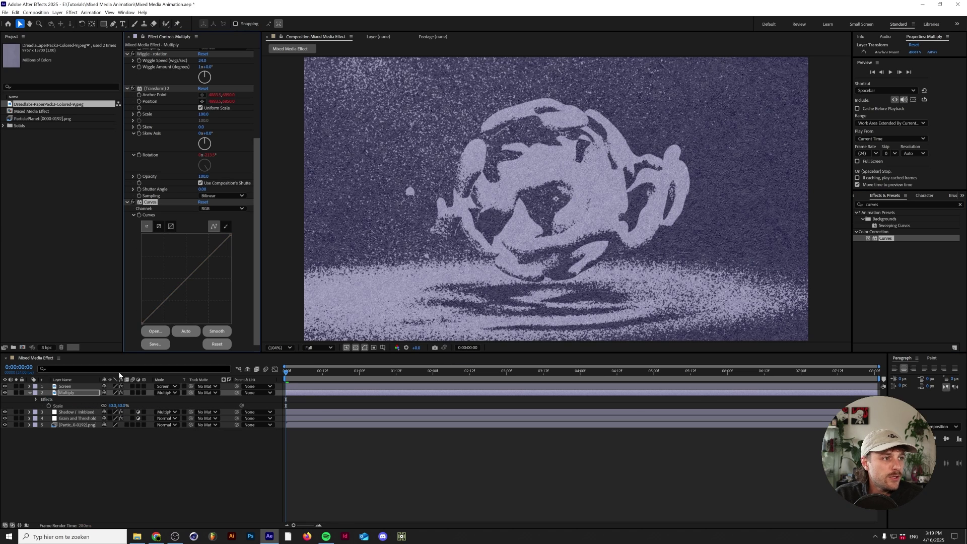
{"action": "left_click_drag", "start_coordinate": [230, 234], "coordinate": [194, 233]}
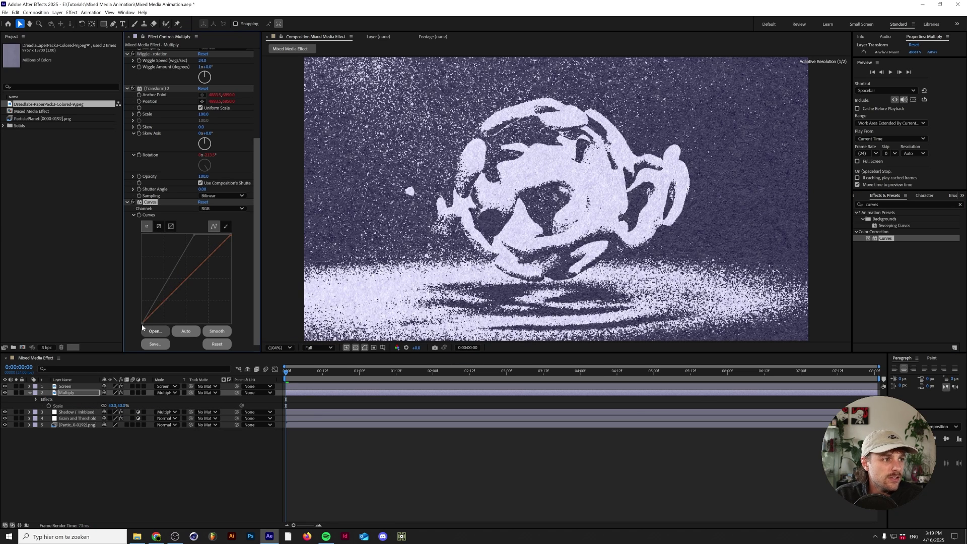
{"action": "left_click_drag", "start_coordinate": [141, 323], "coordinate": [134, 308]}
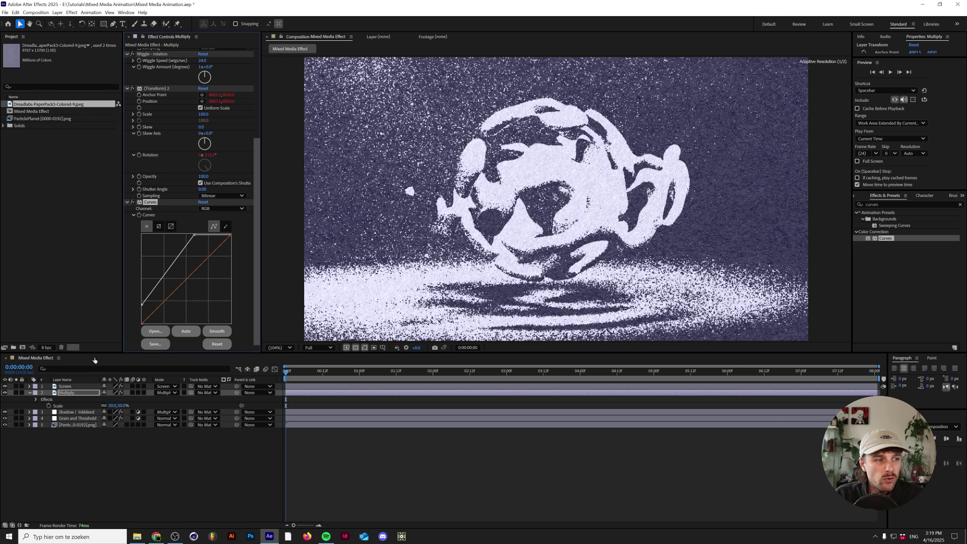
{"action": "left_click", "coordinate": [75, 387]}
{"action": "scroll", "coordinate": [257, 201], "scroll_direction": "down", "scroll_amount": 5}
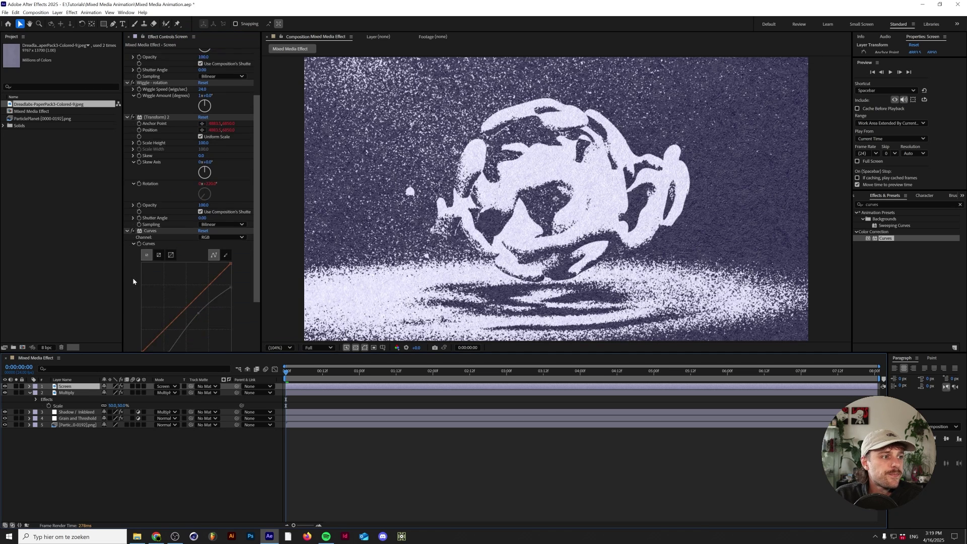
Step: Apply Hue/Saturation to the Screen layer to mute the purple tint toward greyish-lavender
{"action": "left_click", "coordinate": [871, 205]}
{"action": "type", "text": "hue"}
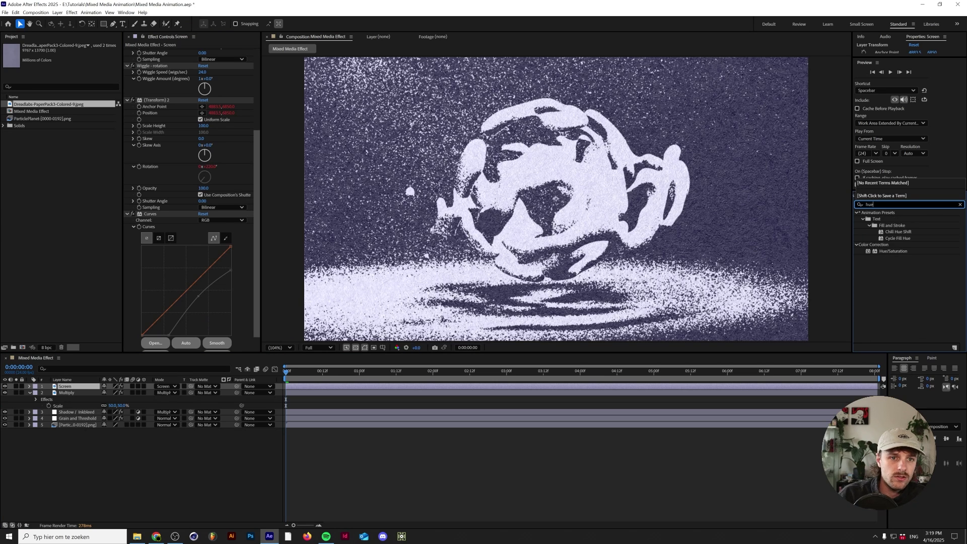
{"action": "left_click_drag", "start_coordinate": [887, 252], "coordinate": [182, 298]}
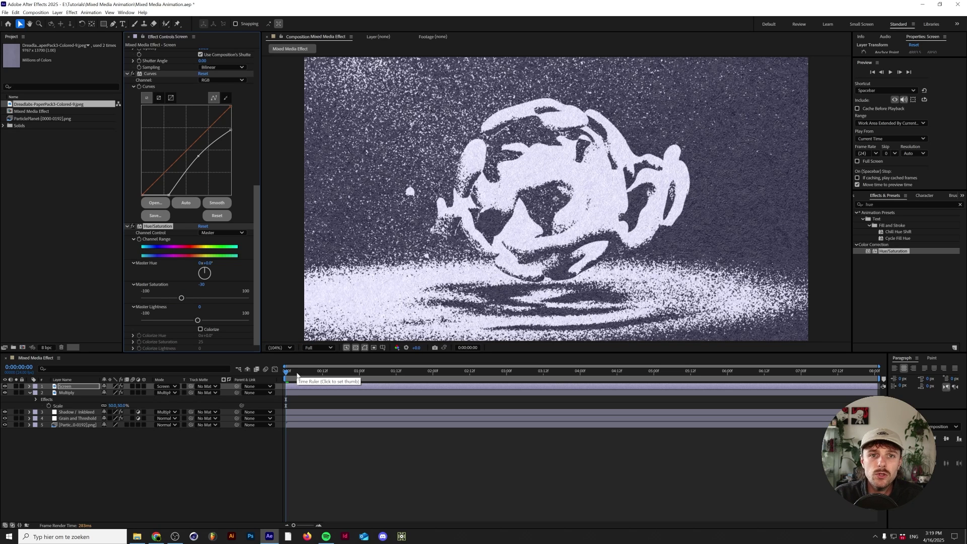
Step: Collapse the Screen layer's effect controls and save the project
{"action": "left_click", "coordinate": [127, 227]}
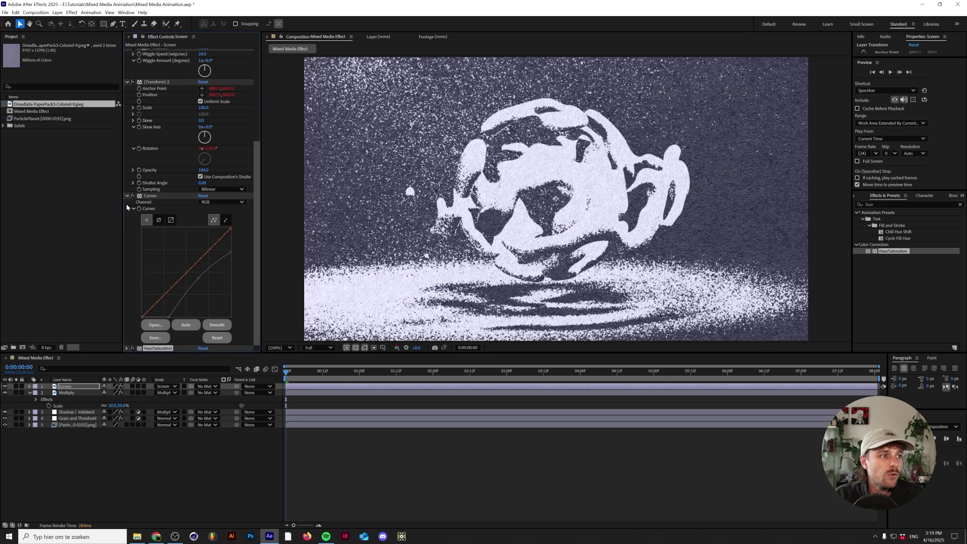
{"action": "left_click", "coordinate": [120, 467]}
{"action": "key", "text": "ctrl+s"}
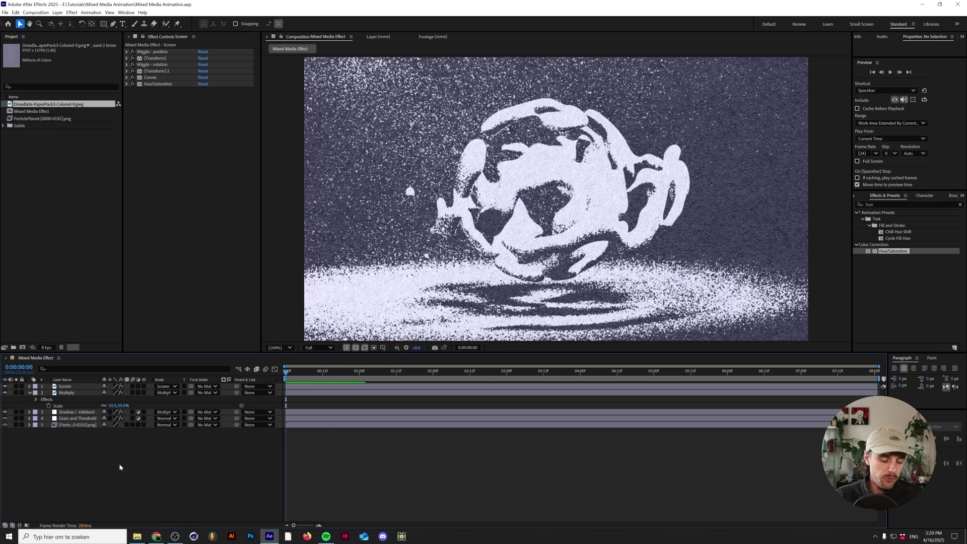
Step: Create a new adjustment layer named 'Humanize'
{"action": "key", "text": "ctrl+alt+y"}
{"action": "key", "text": "Return"}
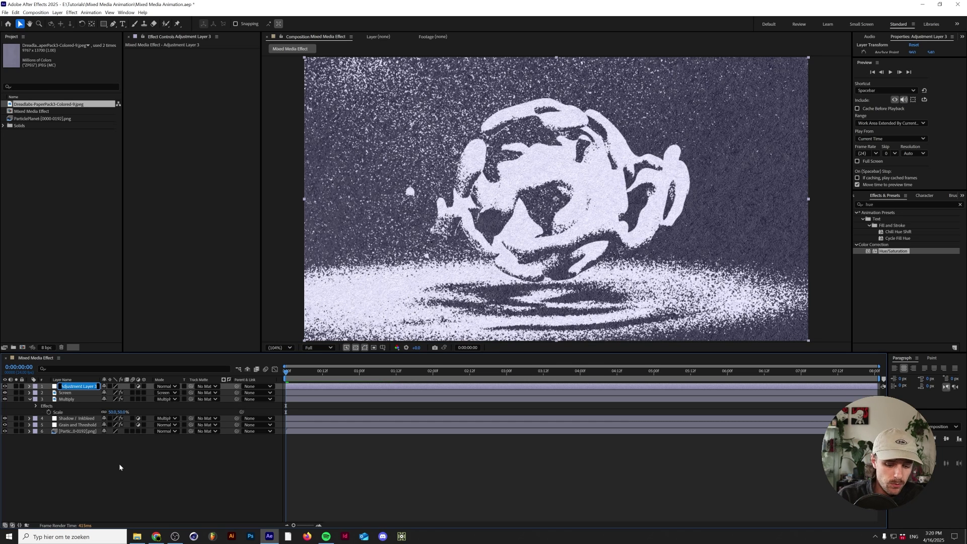
{"action": "type", "text": "Humanize"}
{"action": "key", "text": "Return"}
Step: Apply Wiggle - position to Humanize with speed 24 and amount 3 pixels, then preview it
{"action": "left_click", "coordinate": [879, 205]}
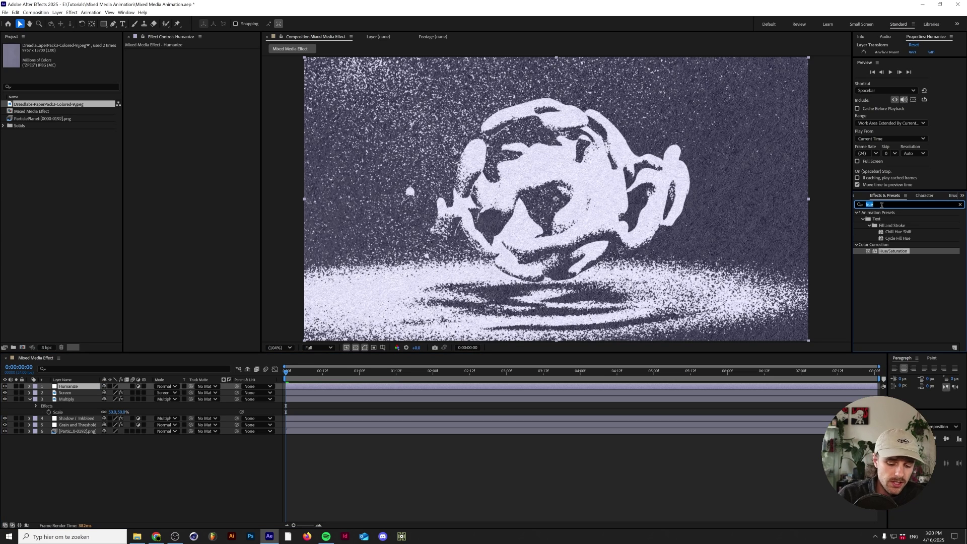
{"action": "type", "text": "wiggle"}
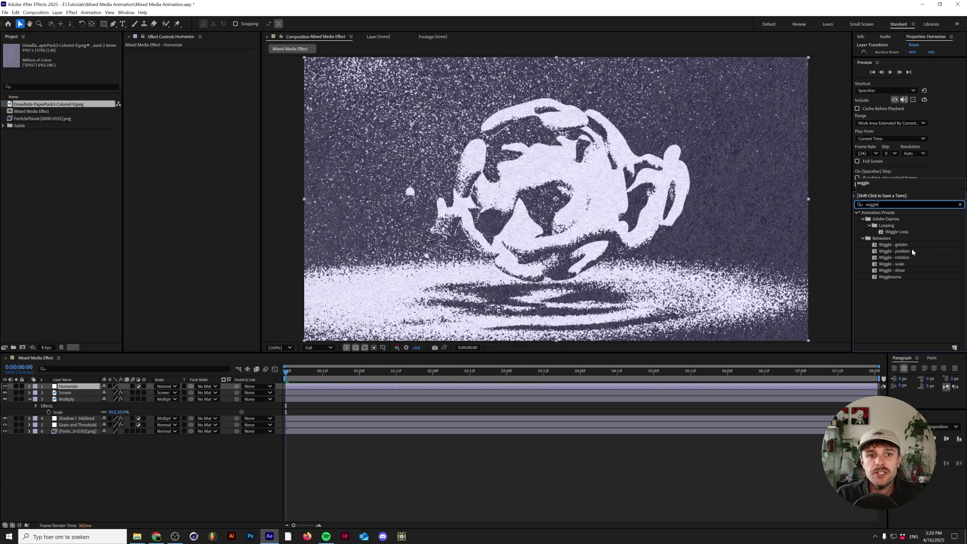
{"action": "double_click", "coordinate": [910, 250]}
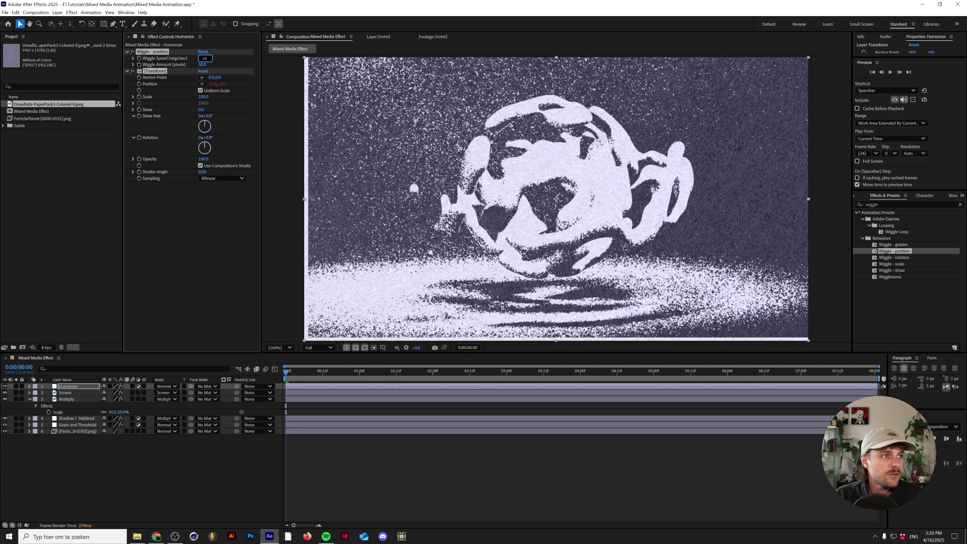
{"action": "type", "text": "24"}
{"action": "key", "text": "Tab"}
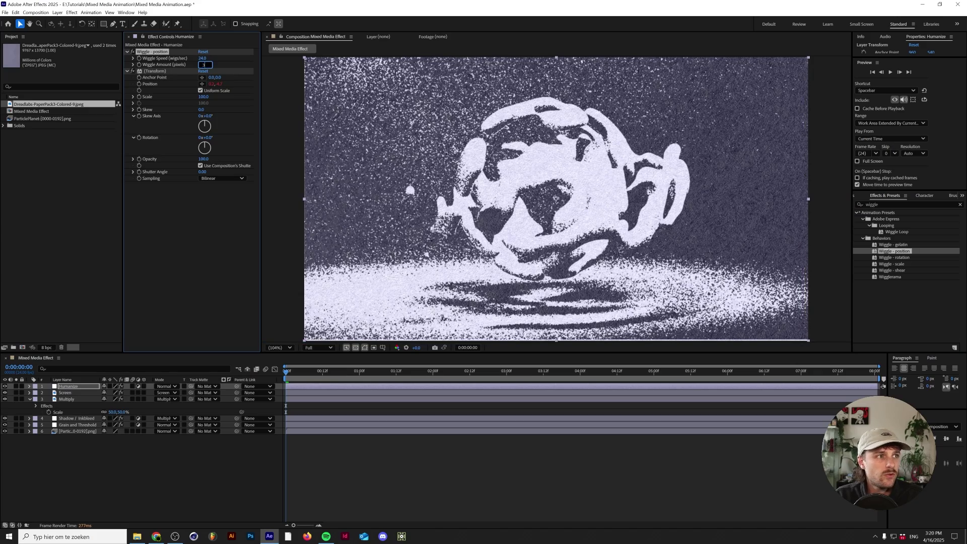
{"action": "key", "text": "Return"}
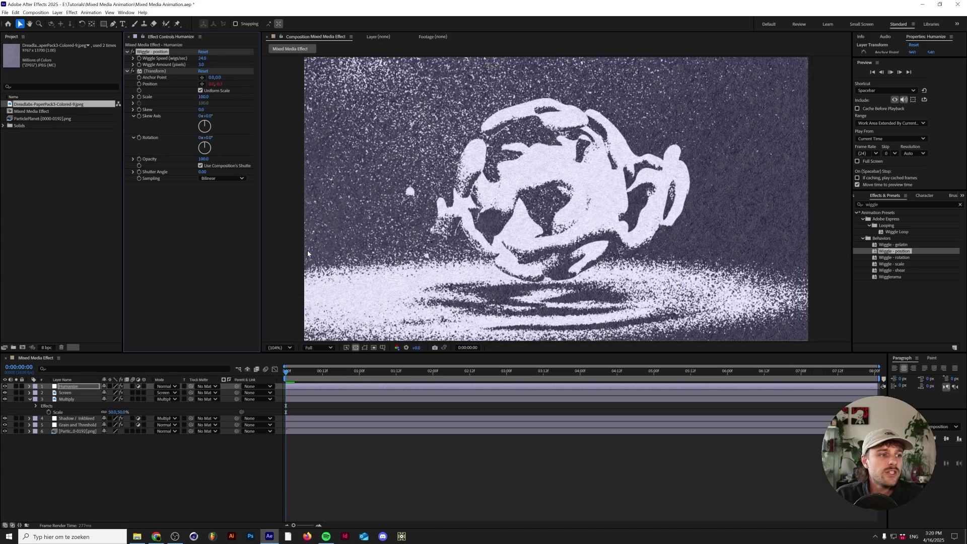
{"action": "key", "text": "space"}
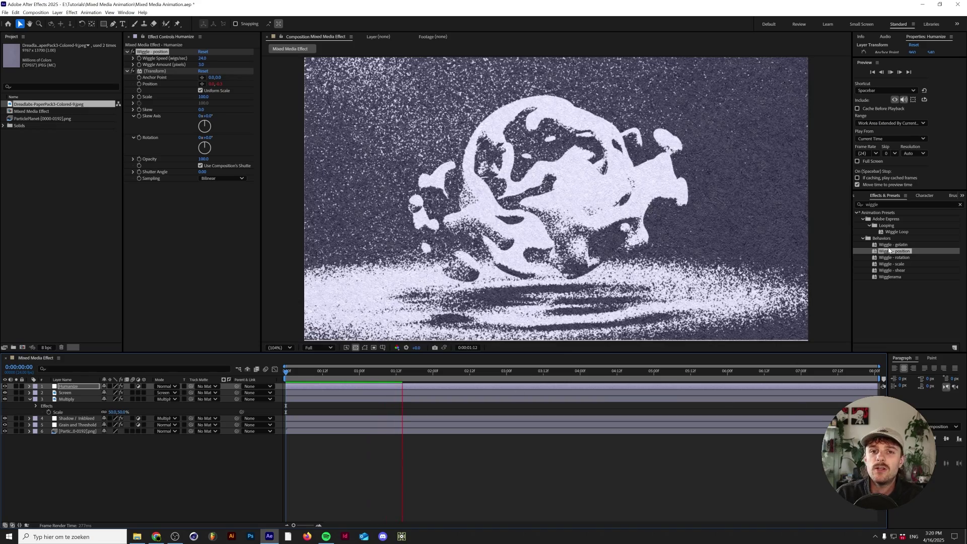
{"action": "key", "text": "space"}
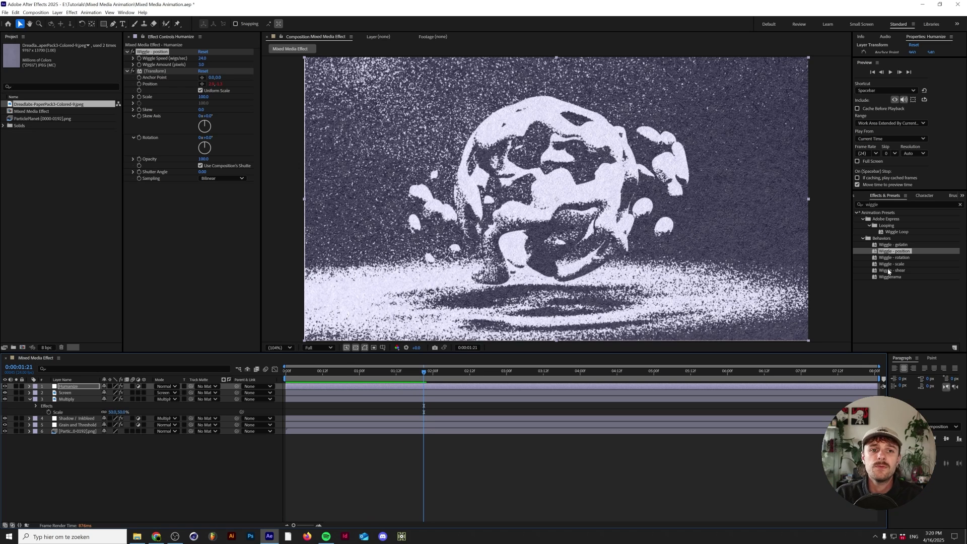
Step: Apply Wiggle - rotation to Humanize with speed 24 and amount 0.5 degrees
{"action": "left_click_drag", "start_coordinate": [894, 257], "coordinate": [201, 193]}
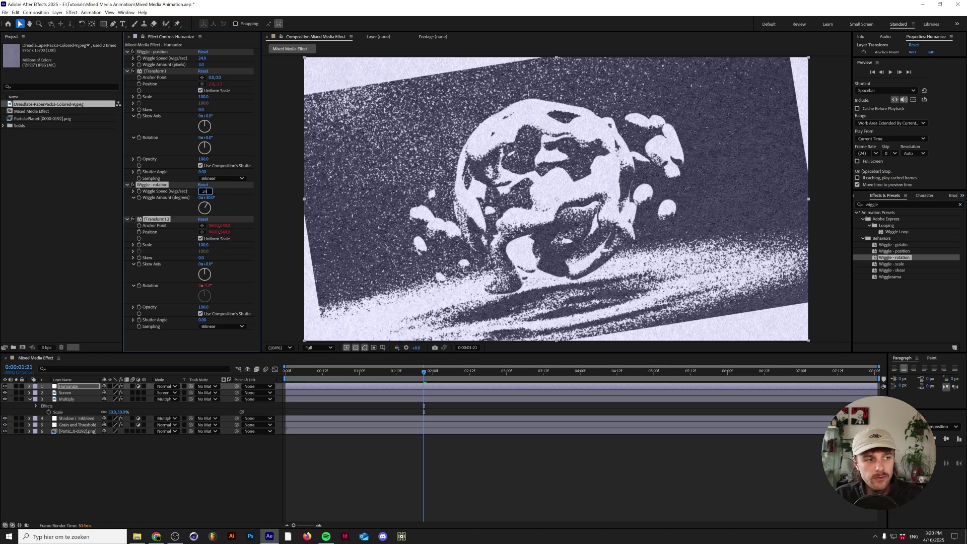
{"action": "key", "text": "Tab"}
{"action": "key", "text": "Tab"}
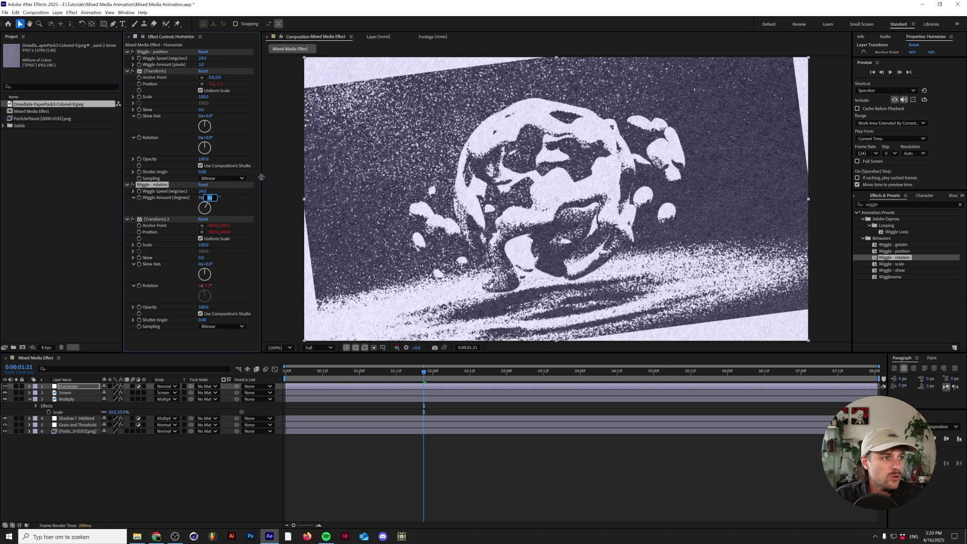
{"action": "type", "text": "0.5"}
{"action": "key", "text": "Return"}
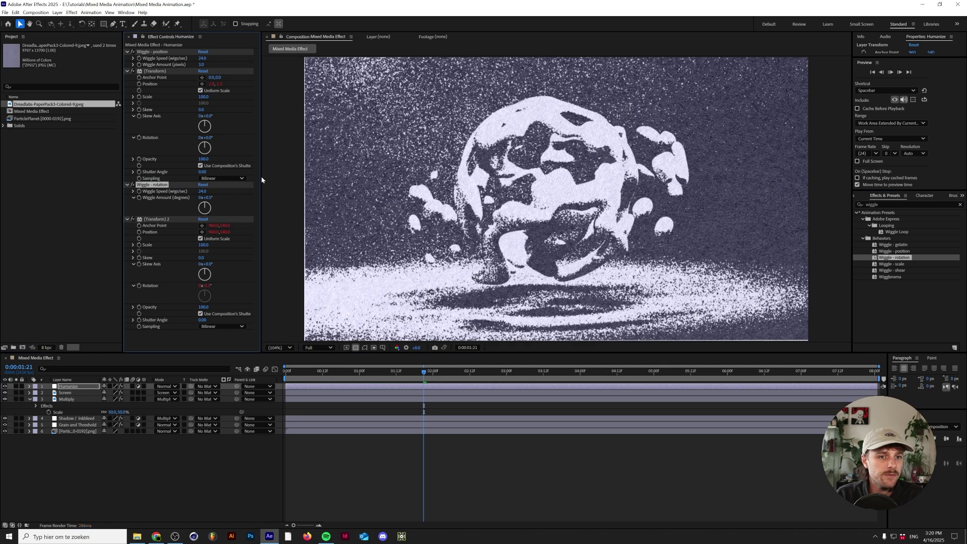
{"action": "left_click", "coordinate": [127, 51]}
Step: Collapse the Transform and Wiggle controls, then turn off the Multiply layer's visibility
{"action": "left_click", "coordinate": [127, 58]}
{"action": "left_click", "coordinate": [127, 64]}
{"action": "left_click", "coordinate": [127, 71]}
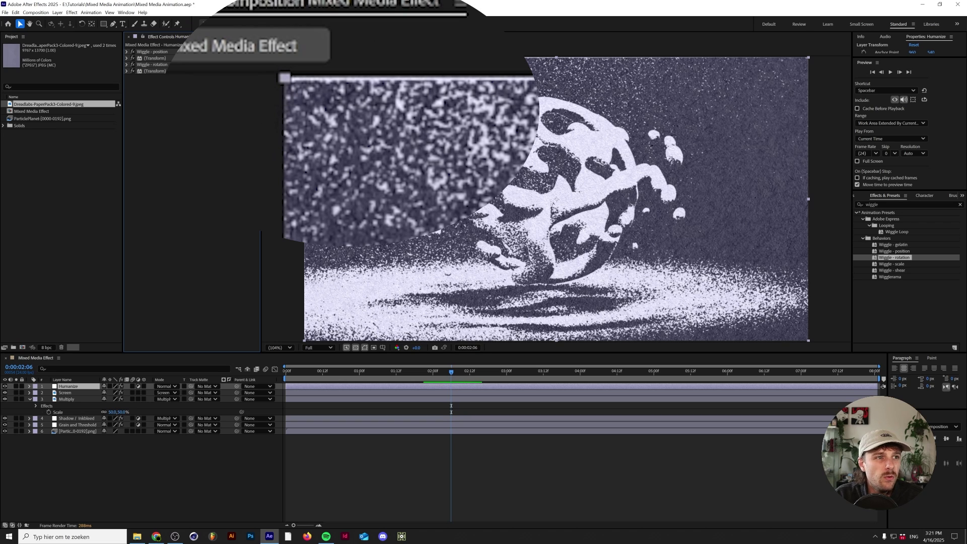
{"action": "left_click", "coordinate": [5, 398]}
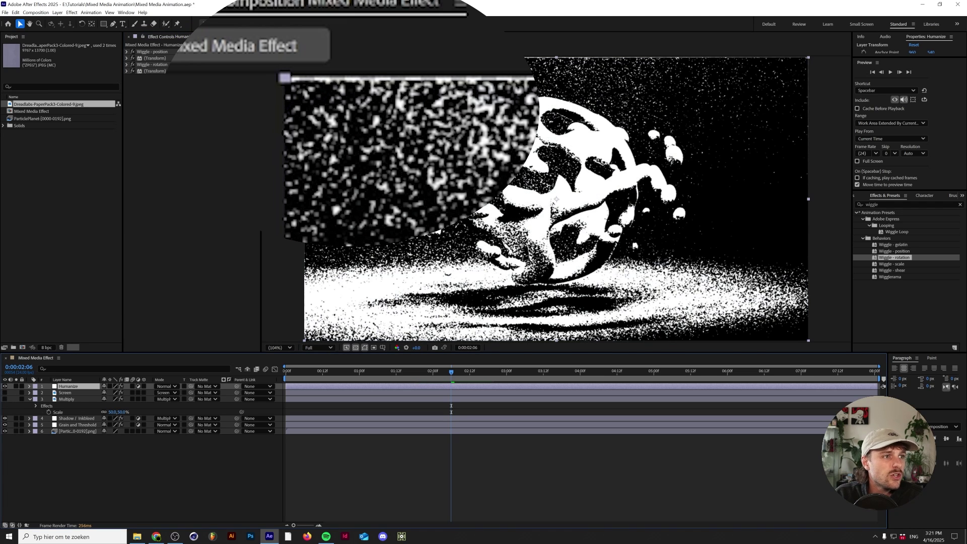
Step: Show the Multiply layer again and add a Transform effect to Humanize
{"action": "left_click", "coordinate": [5, 399]}
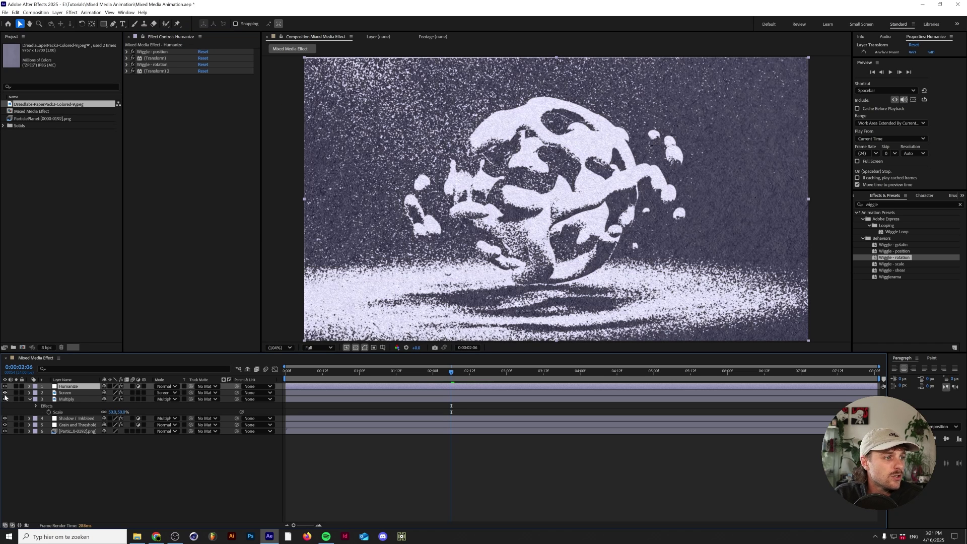
{"action": "left_click", "coordinate": [886, 204]}
{"action": "type", "text": "tra"}
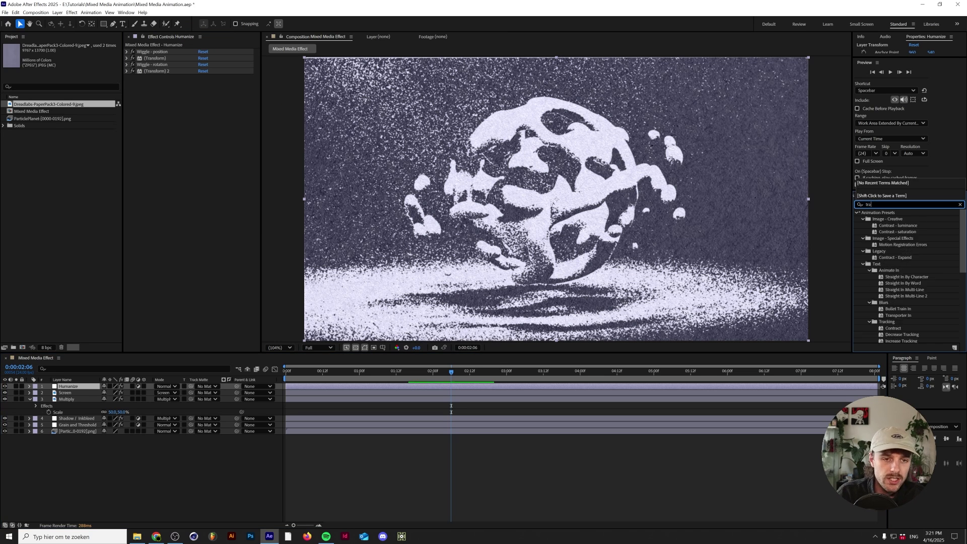
{"action": "type", "text": "nsform"}
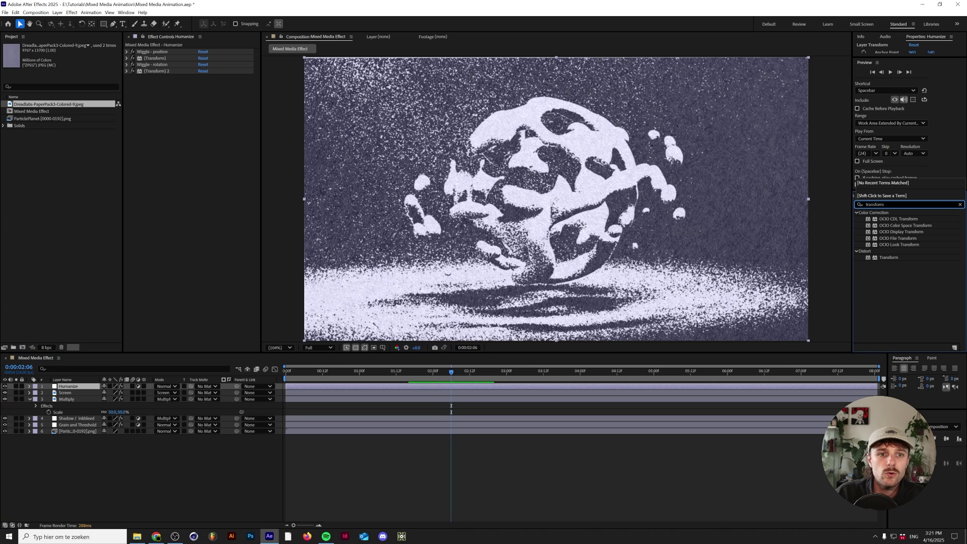
{"action": "left_click_drag", "start_coordinate": [889, 259], "coordinate": [214, 117]}
Step: Set the Transform effect's scale to 102 and preview the animation from the start
{"action": "left_click", "coordinate": [205, 103]}
{"action": "type", "text": "101.0"}
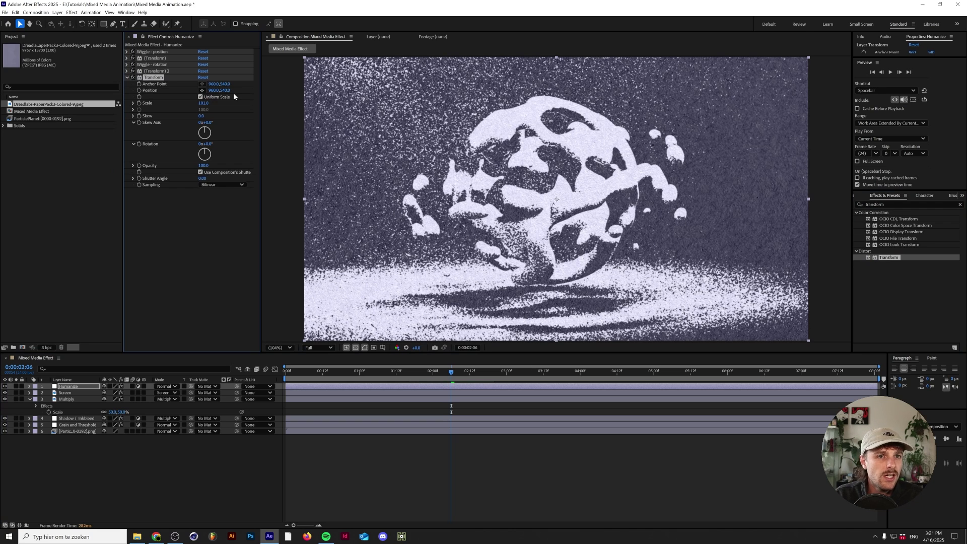
{"action": "left_click", "coordinate": [204, 102]}
{"action": "type", "text": "102"}
{"action": "key", "text": "Return"}
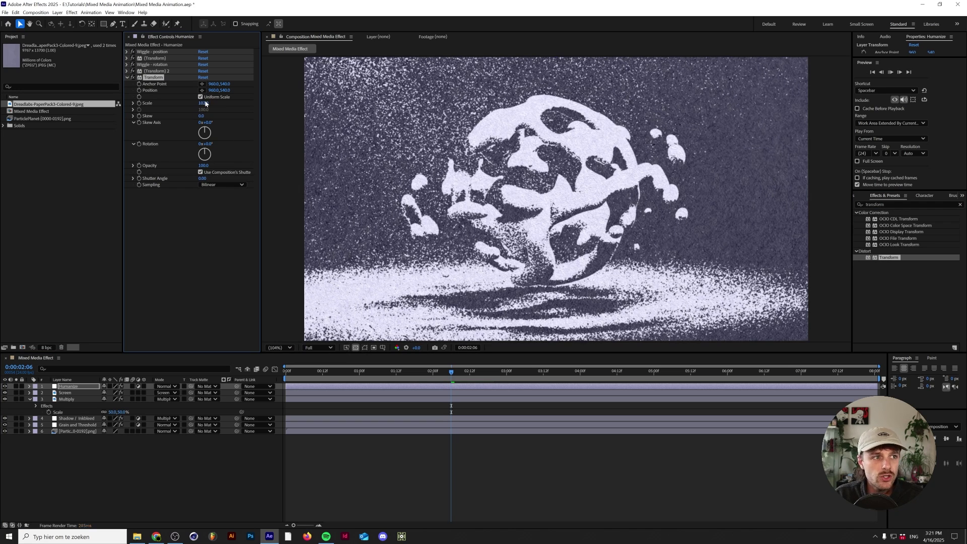
{"action": "key", "text": "space"}
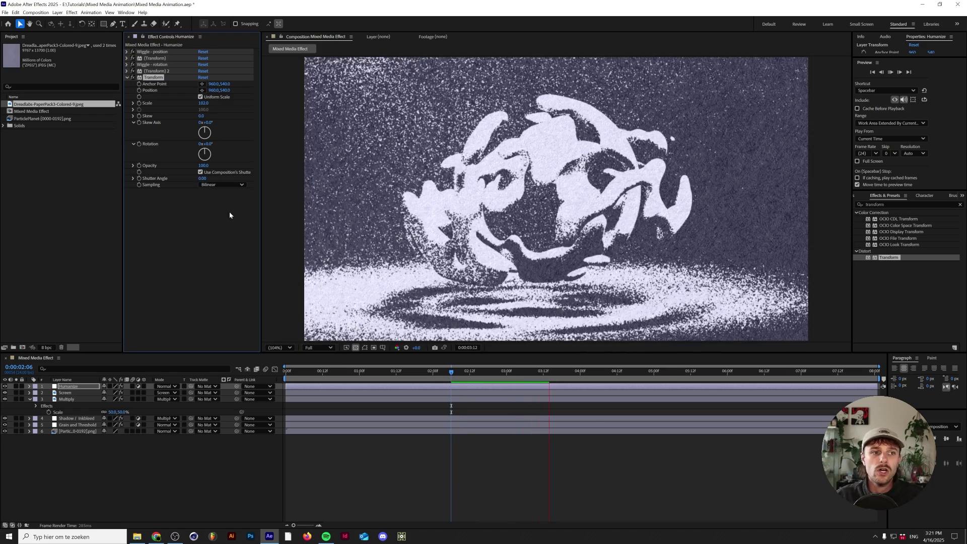
{"action": "left_click", "coordinate": [127, 77]}
{"action": "key", "text": "Home"}
{"action": "key", "text": "space"}
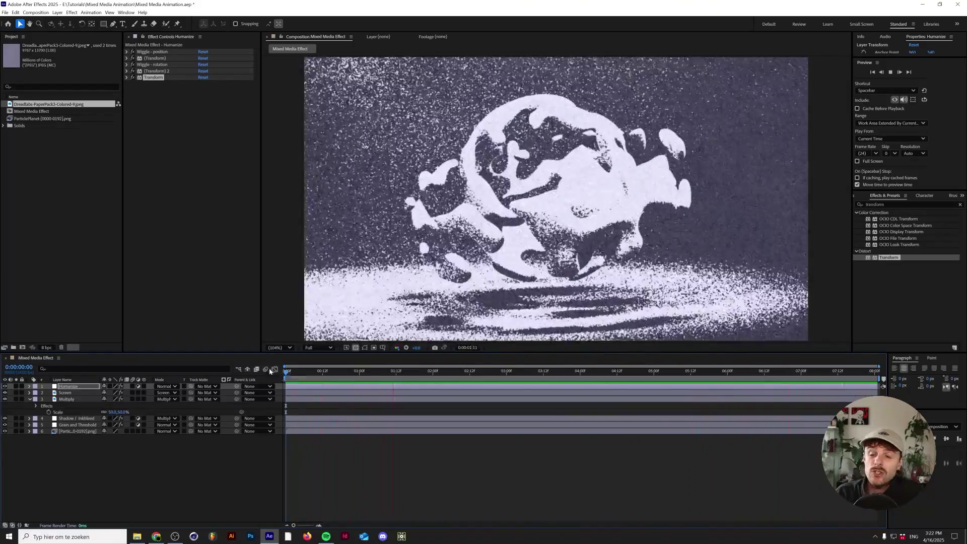
Step: Apply Posterize Time to Humanize at a frame rate of 12 and play it from the start
{"action": "key", "text": "space"}
{"action": "left_click", "coordinate": [868, 204]}
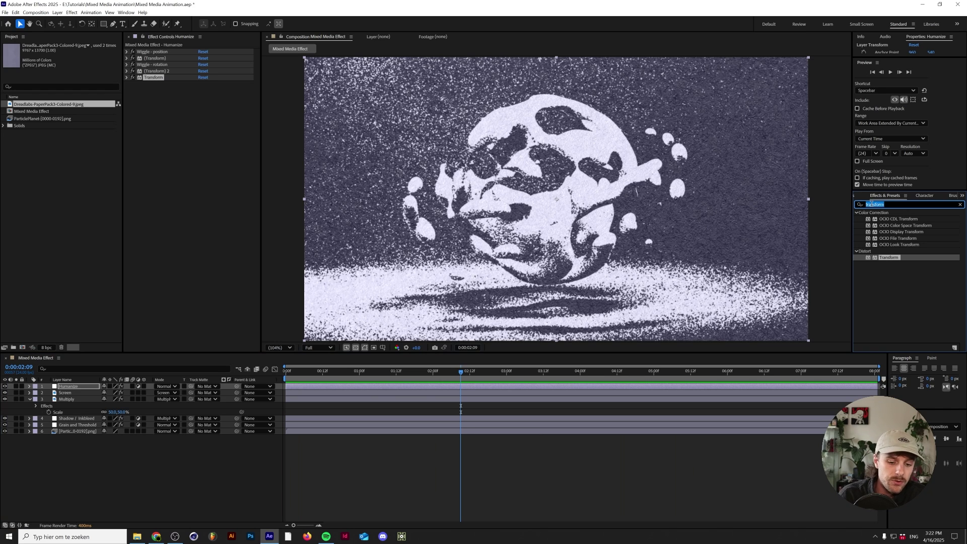
{"action": "type", "text": "posteriz"}
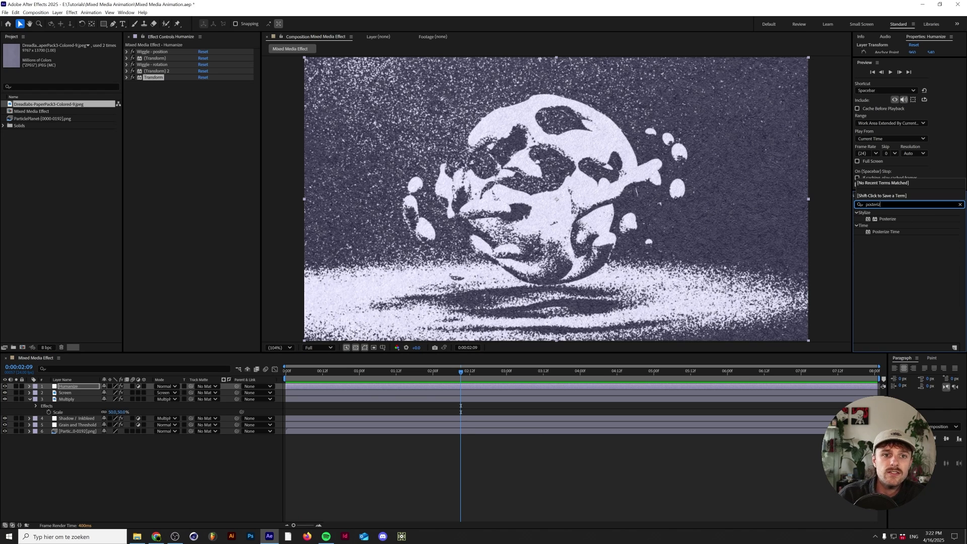
{"action": "left_click", "coordinate": [882, 233]}
{"action": "left_click_drag", "start_coordinate": [898, 236], "coordinate": [183, 138]}
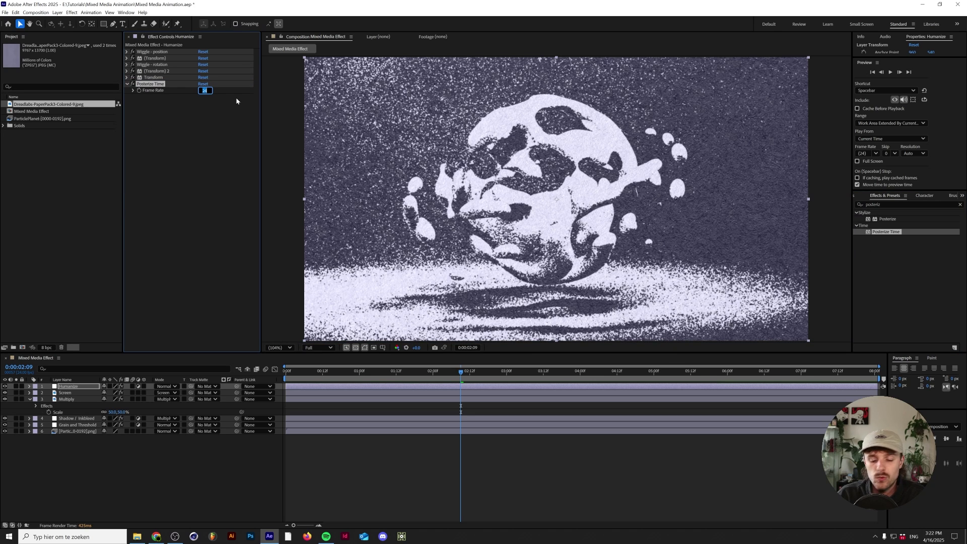
{"action": "type", "text": "12"}
{"action": "key", "text": "Return"}
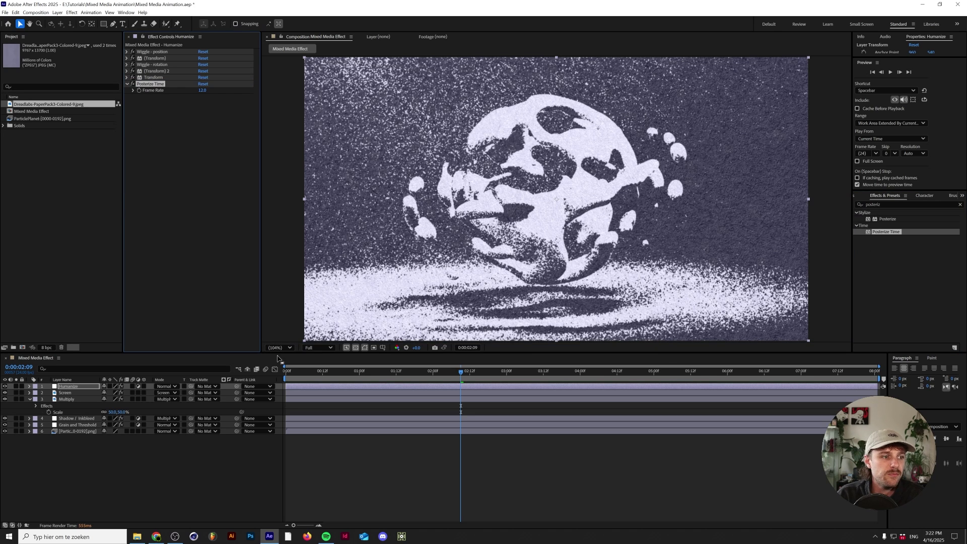
{"action": "key", "text": "Home"}
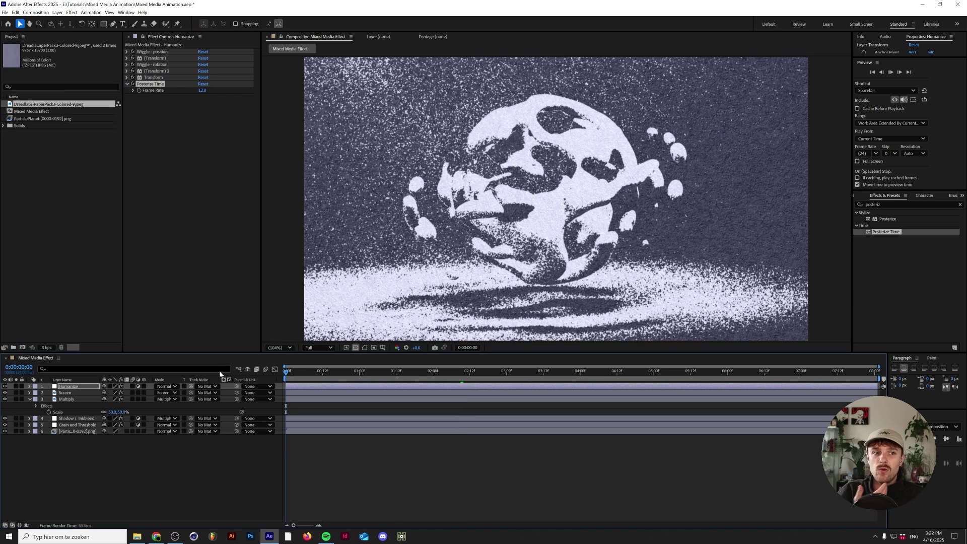
{"action": "key", "text": "space"}
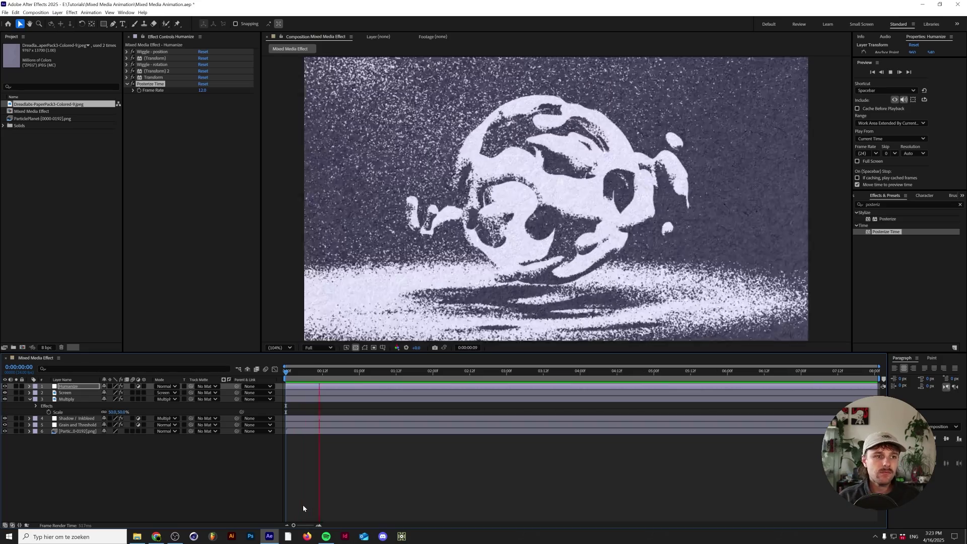